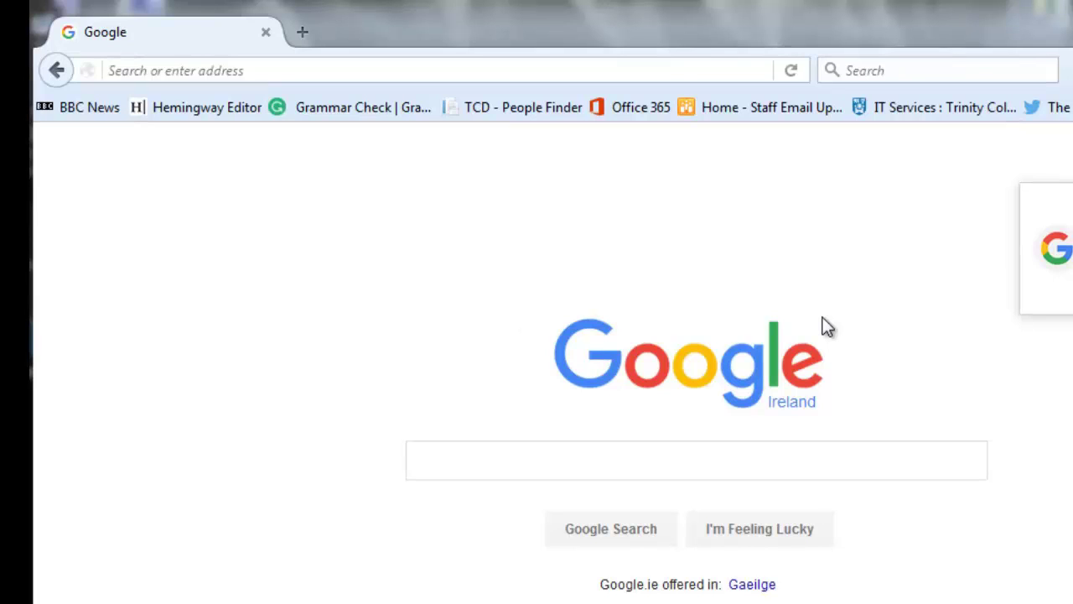
Go to the Office 365 home page at portal.office.com/Home and open the Calendar app.
left_click(322, 75)
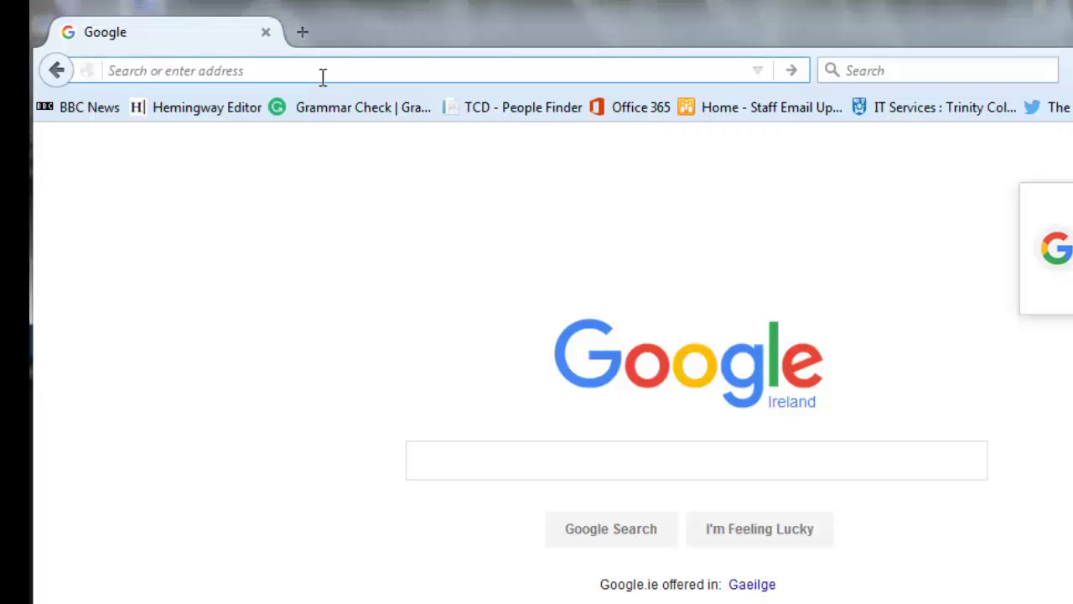
type("office.com/Home")
key("Return")
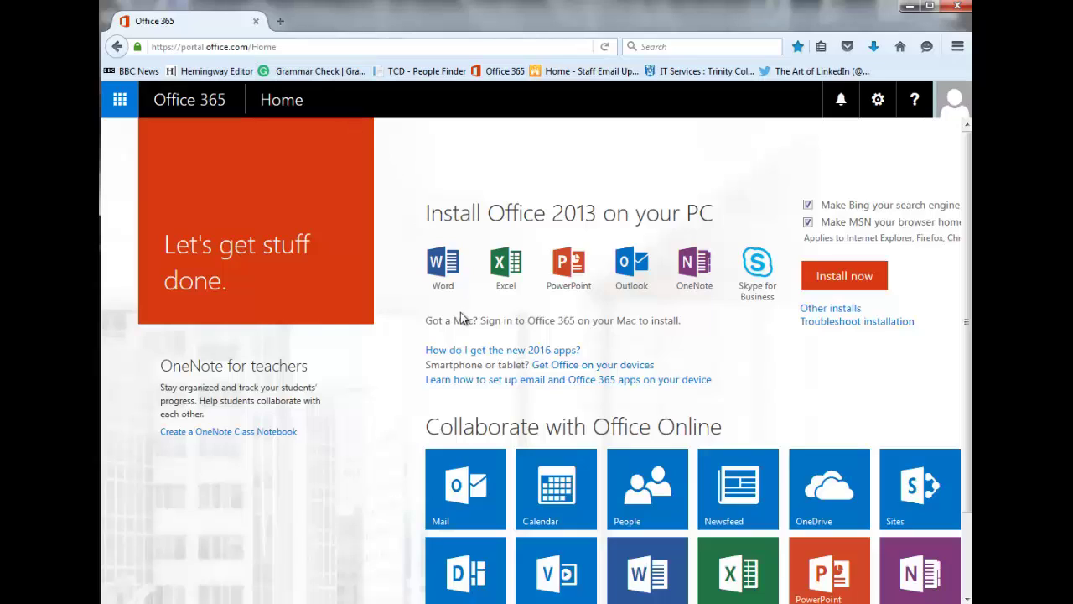
left_click(116, 104)
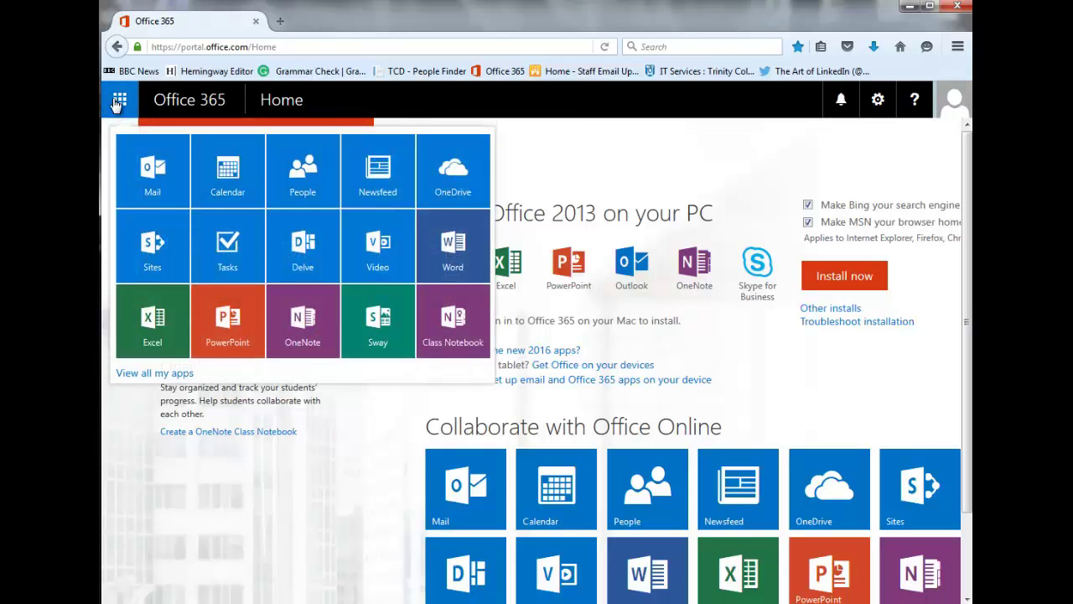
left_click(229, 178)
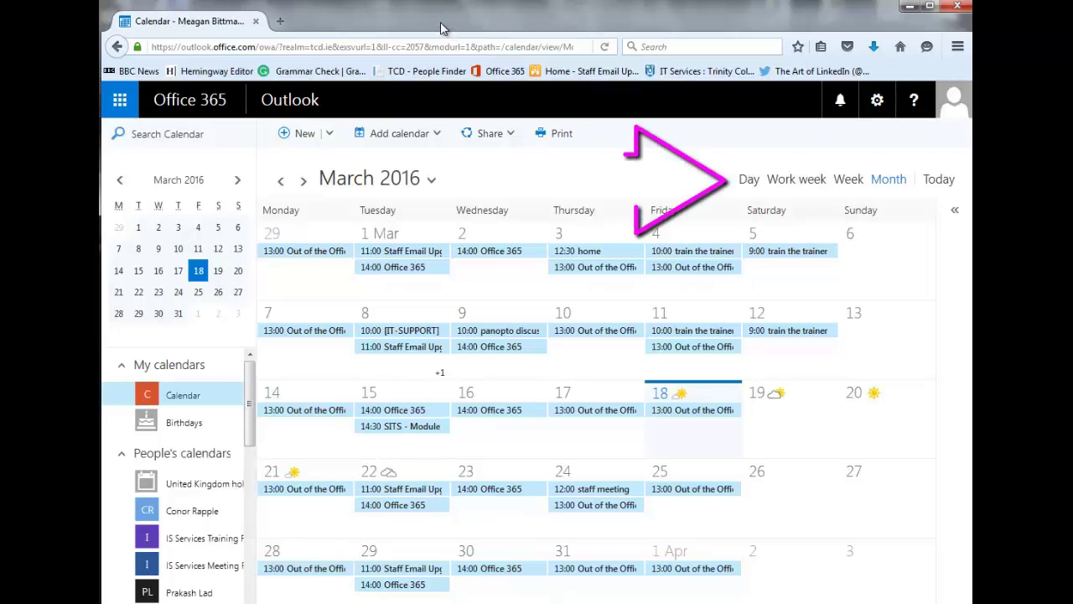
View the calendar in the Day, Work week and Week layouts, finishing in the Month layout.
left_click(750, 181)
left_click(791, 181)
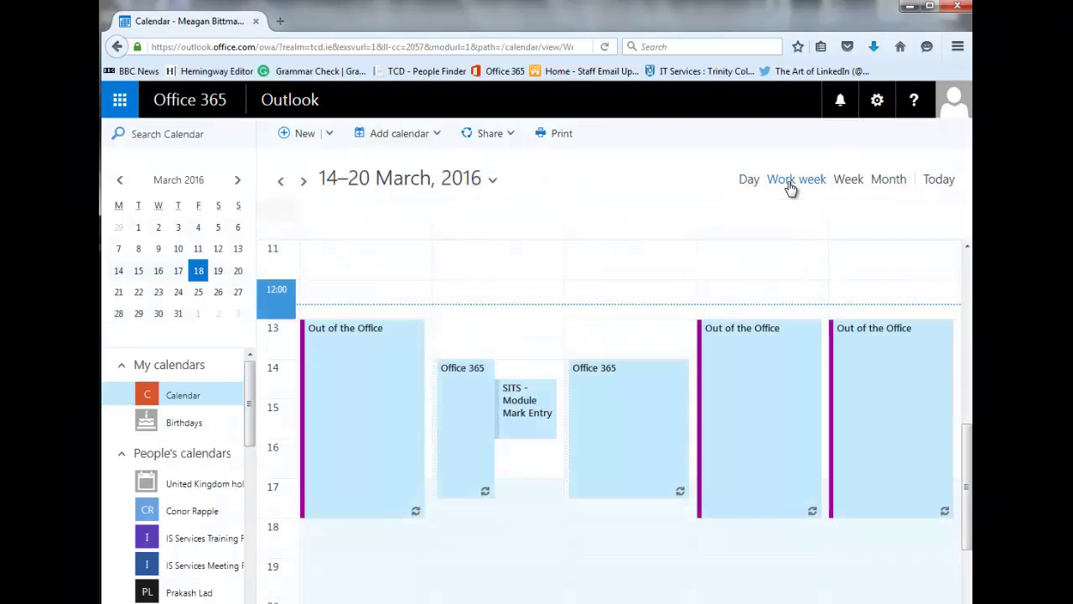
left_click(852, 185)
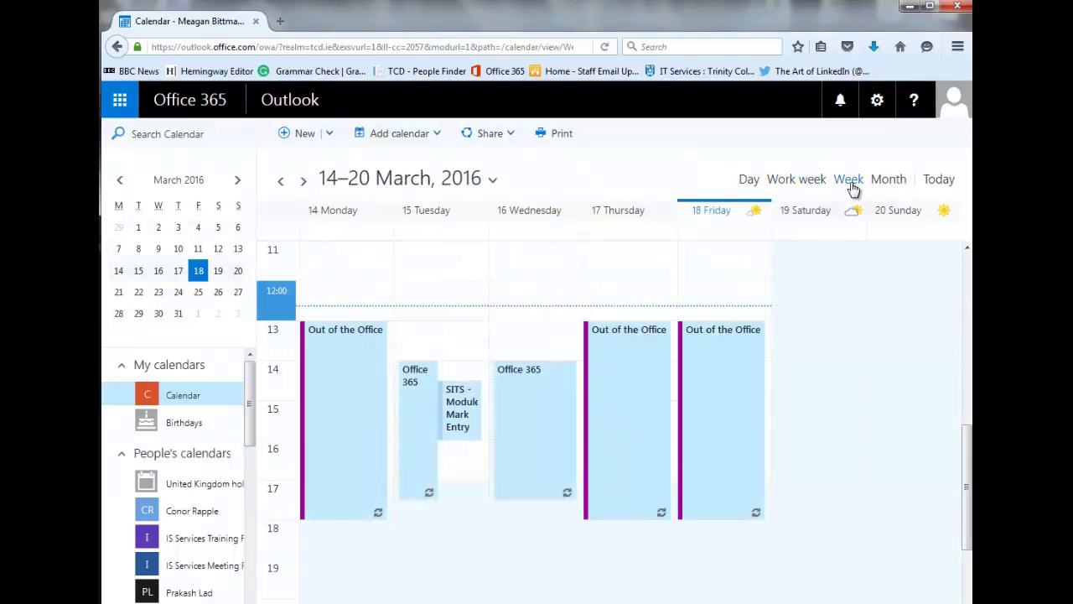
left_click(883, 185)
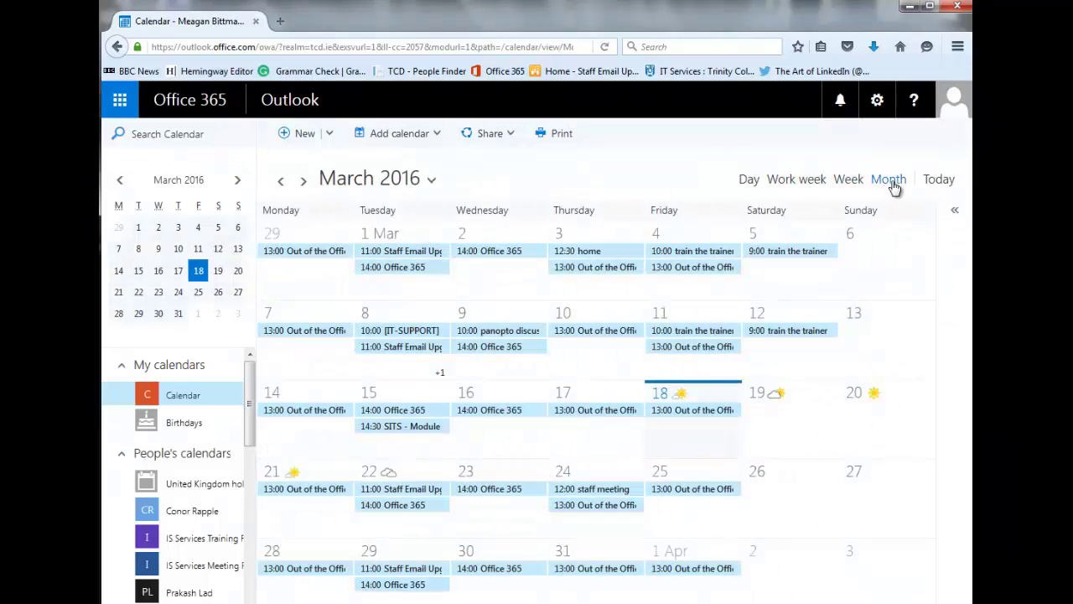
Expand the daily agenda beside the month view, review the events on 9 and 29 March 2016, and collapse it.
left_click(953, 211)
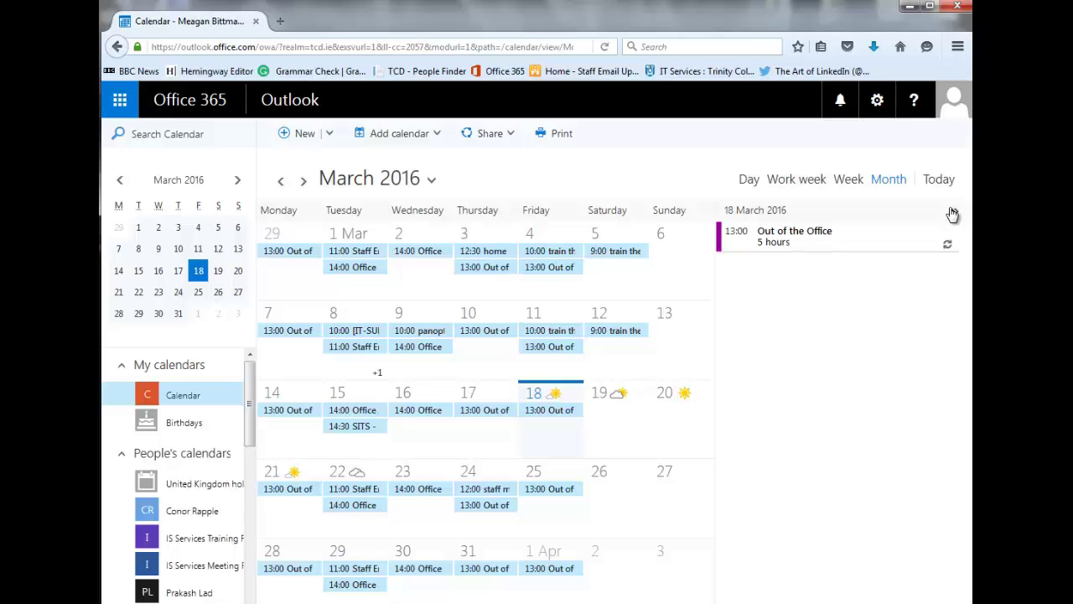
left_click(416, 369)
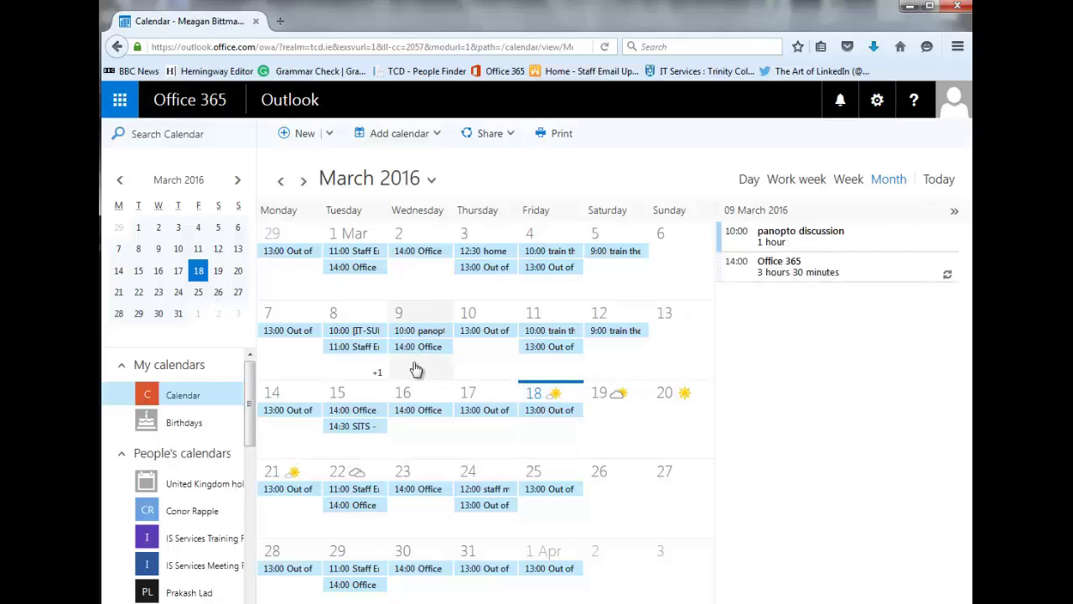
left_click(361, 561)
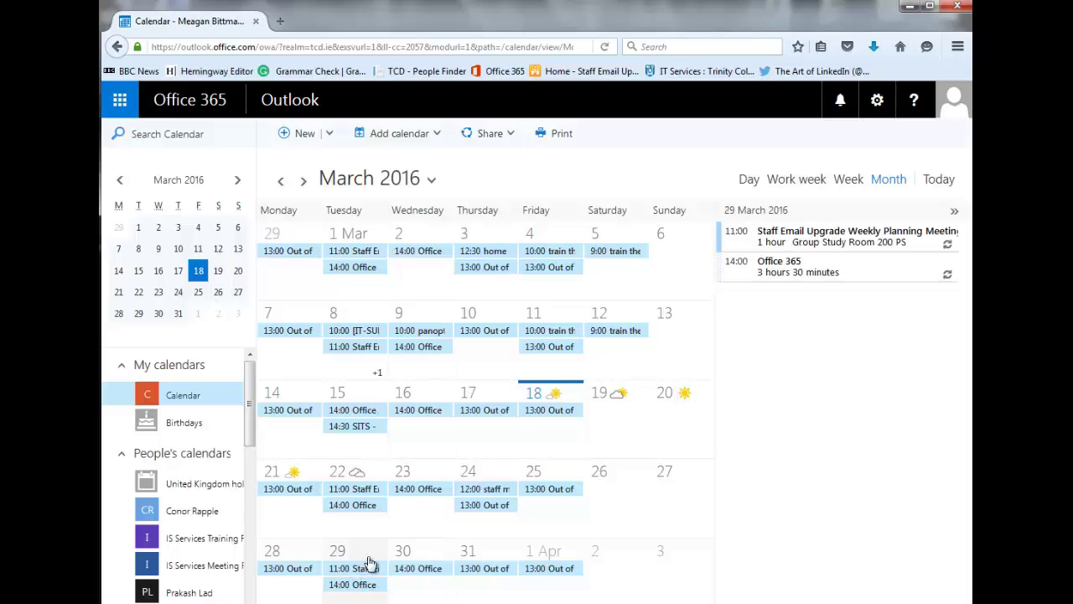
left_click(954, 213)
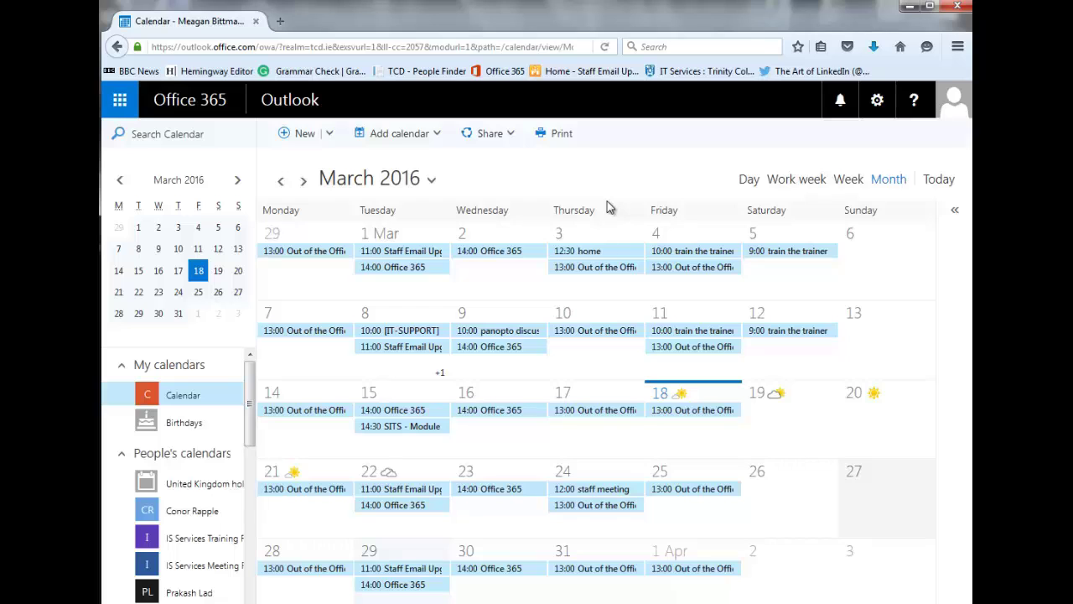
Create a new calendar event titled "Important event" with the location "My office".
left_click(300, 143)
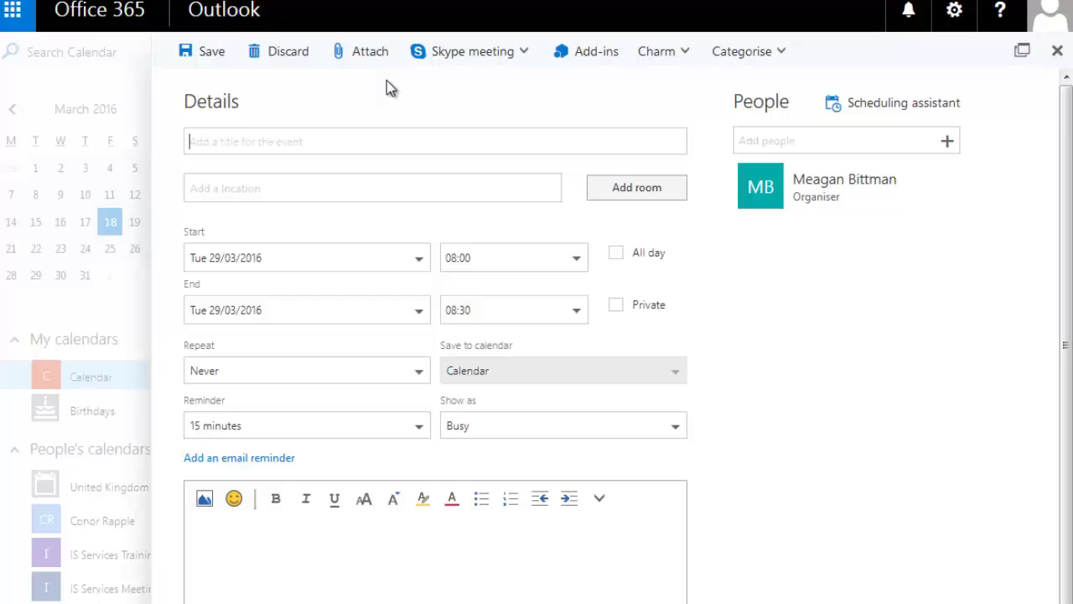
type("Important event")
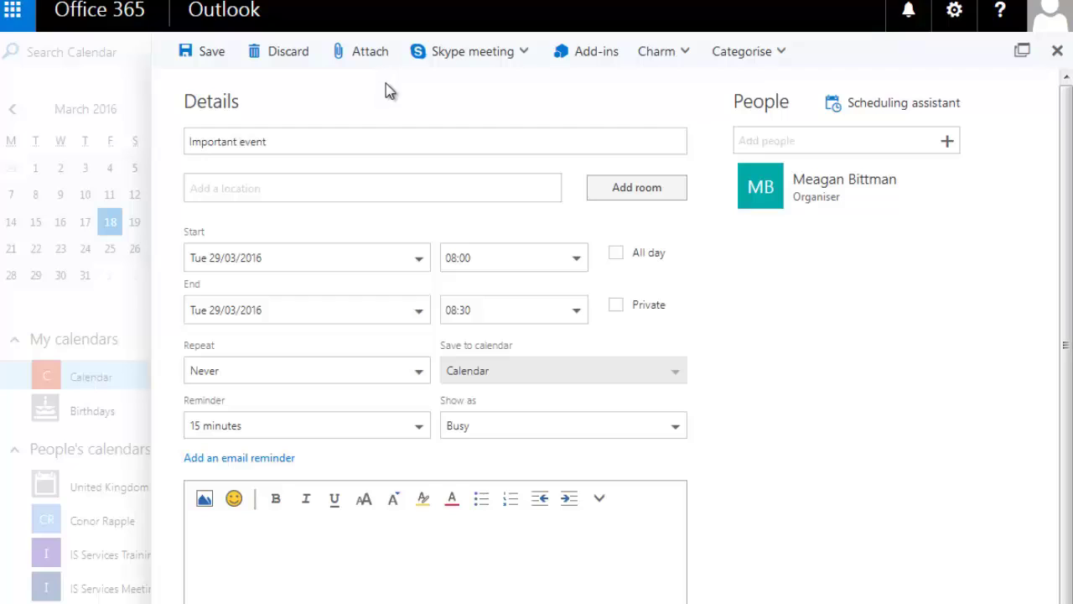
left_click(265, 181)
type("M")
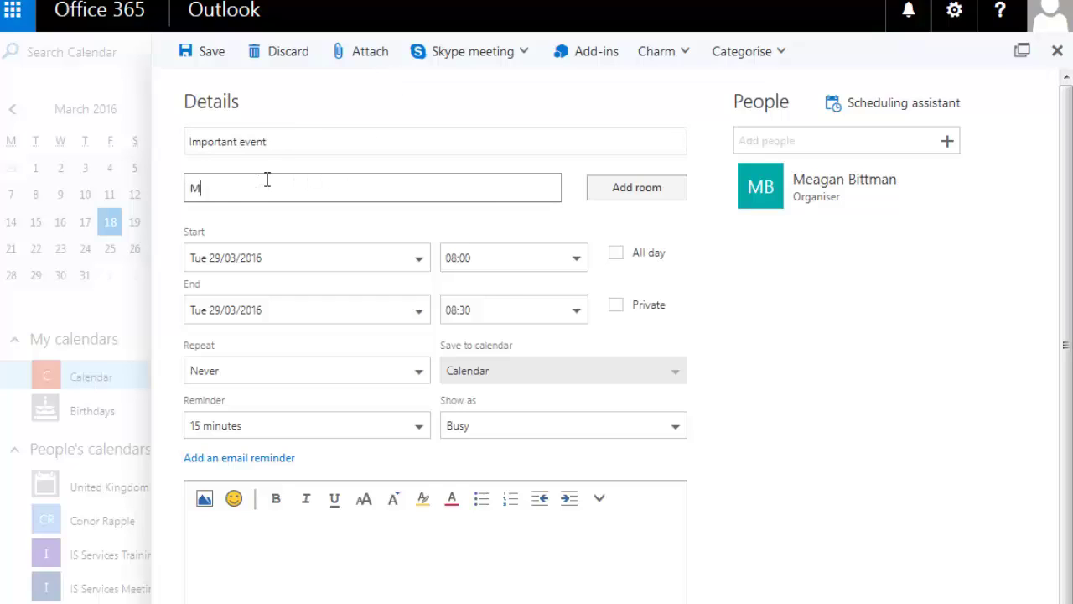
type("y of")
key("BackSpace")
type("office")
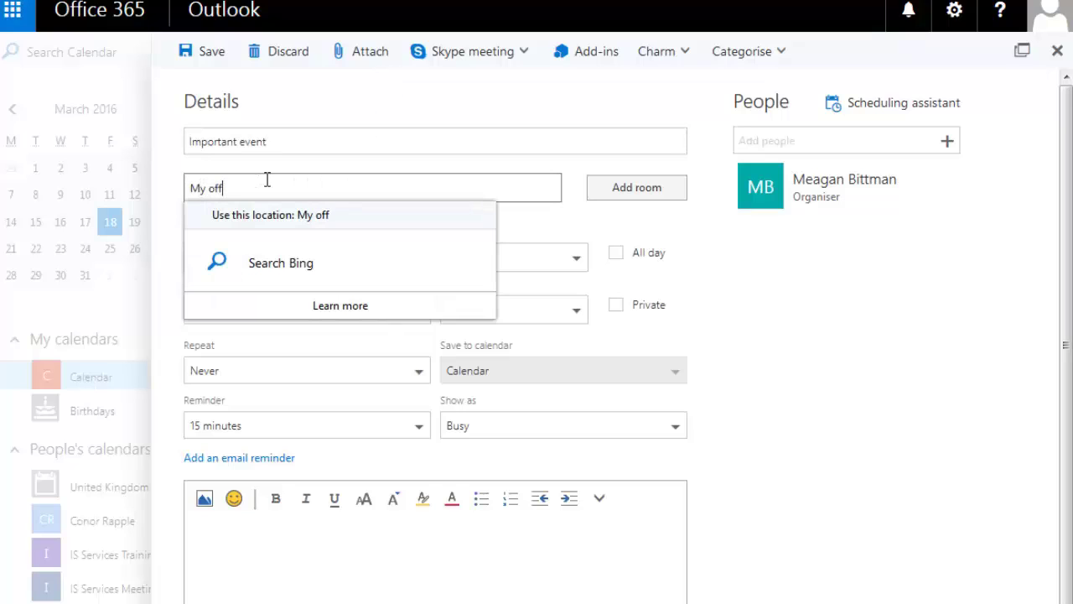
left_click(343, 119)
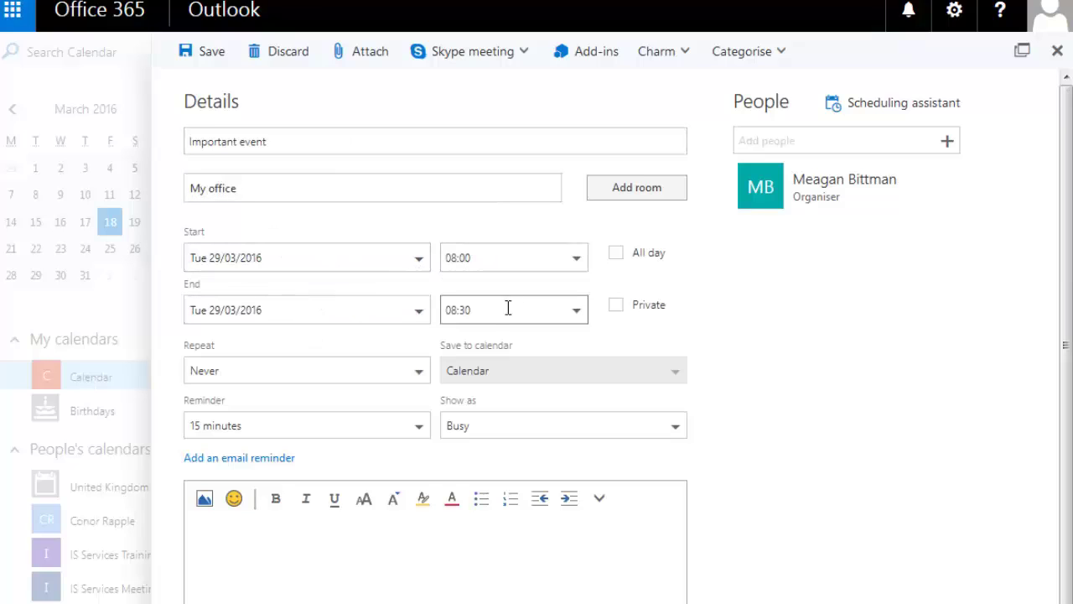
Enter "This is a test event" as the event's description and save the event.
left_click(274, 551)
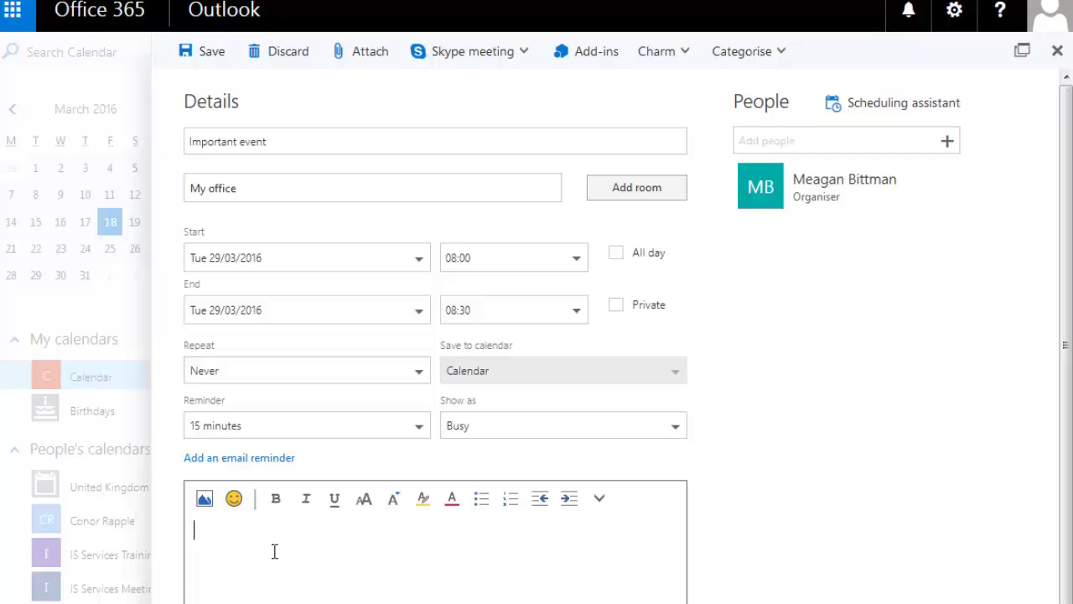
type("This is a")
key("BackSpace")
type("n")
key("BackSpace")
type("test event")
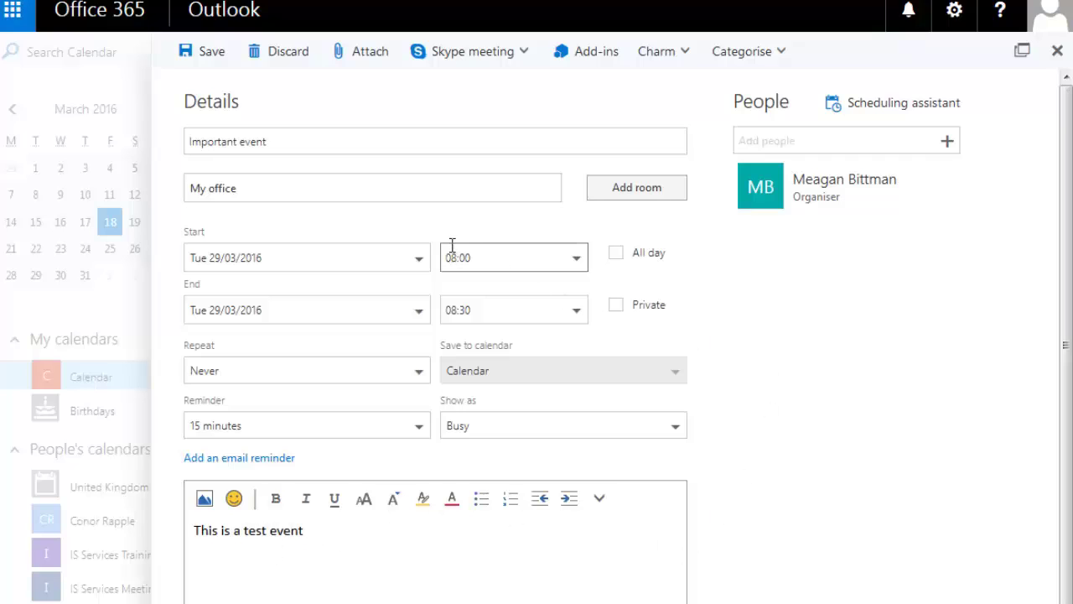
left_click(228, 74)
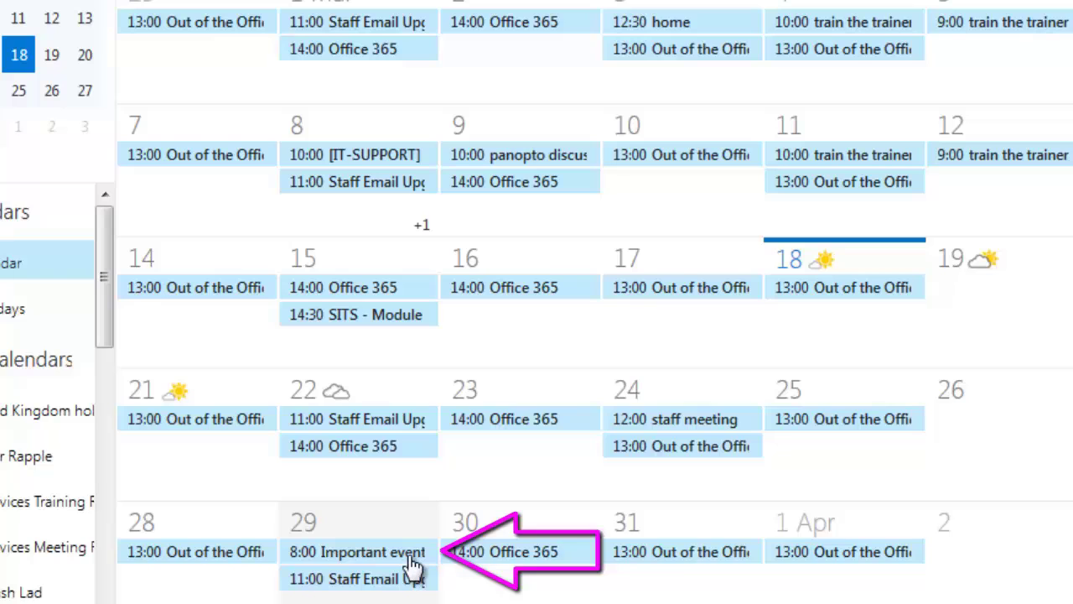
Edit "Important event" on 29 March to add the last suggested contact as attendee, and check their availability in the Scheduling assistant.
left_click(414, 566)
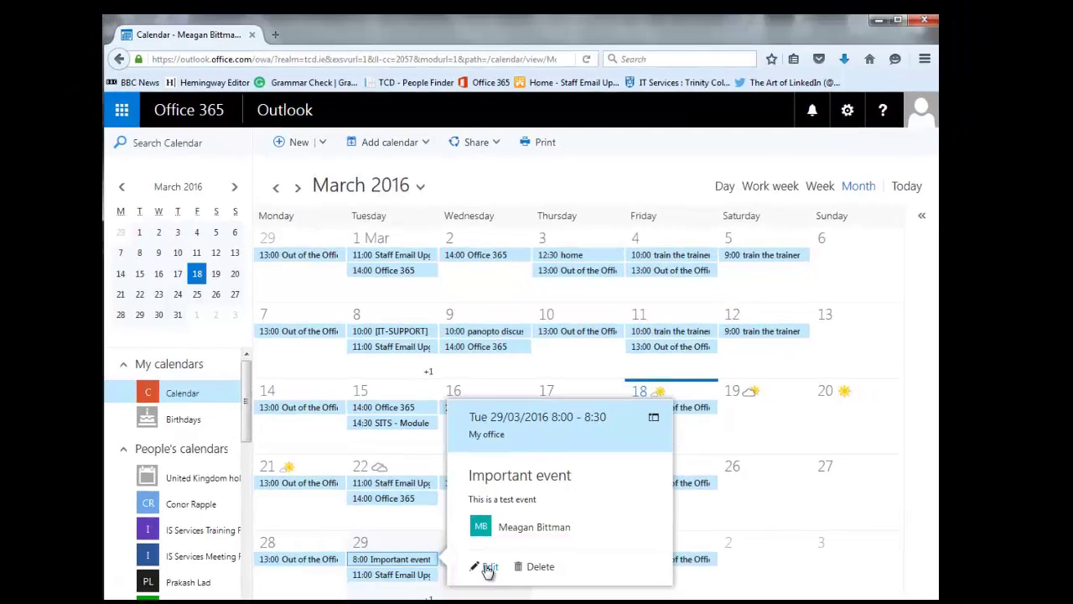
left_click(488, 567)
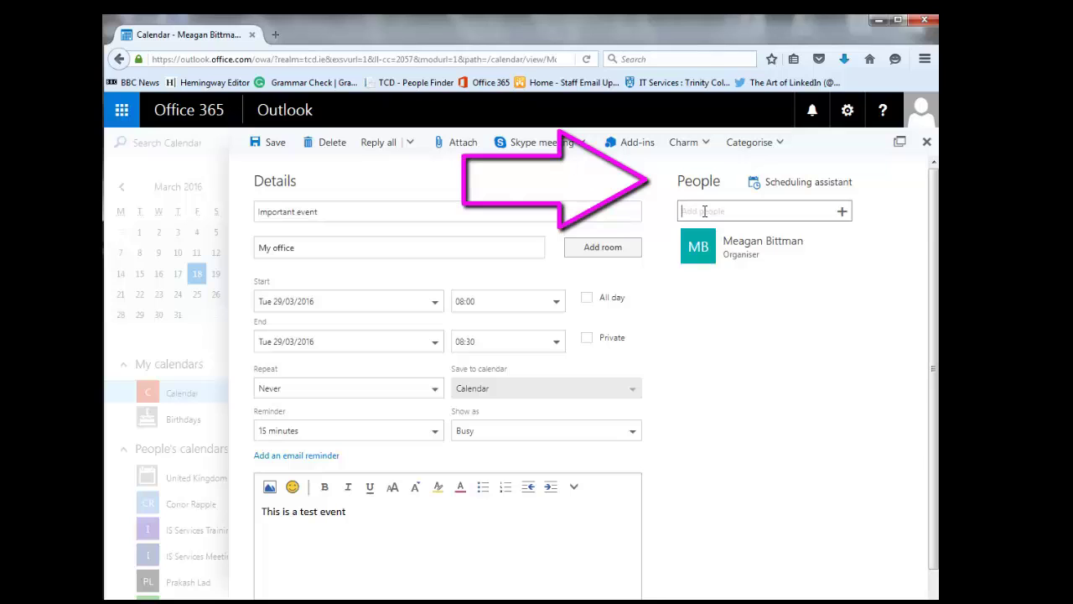
left_click(704, 210)
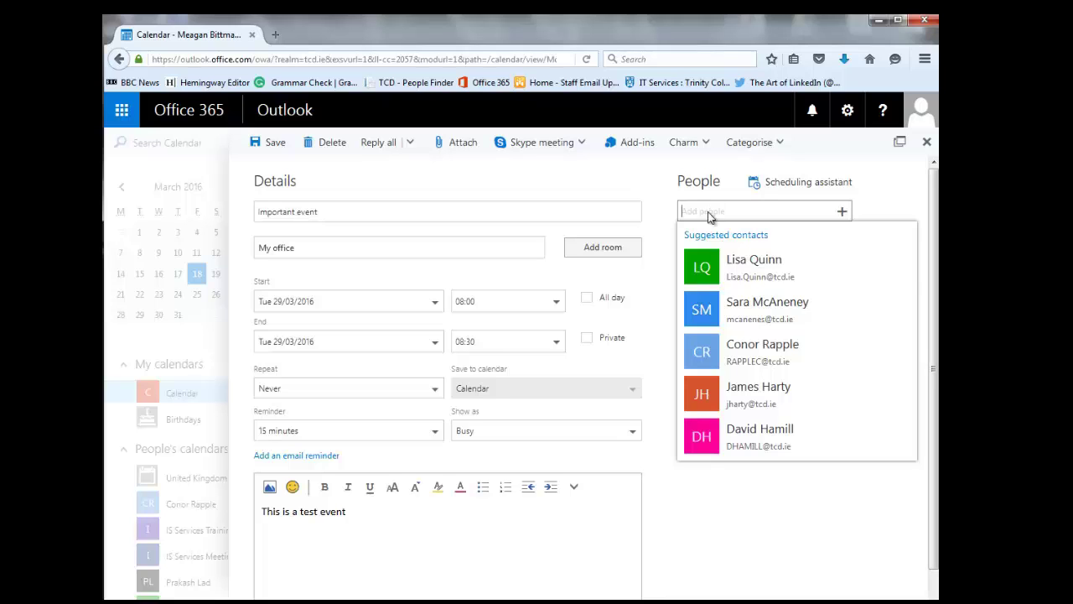
left_click(746, 438)
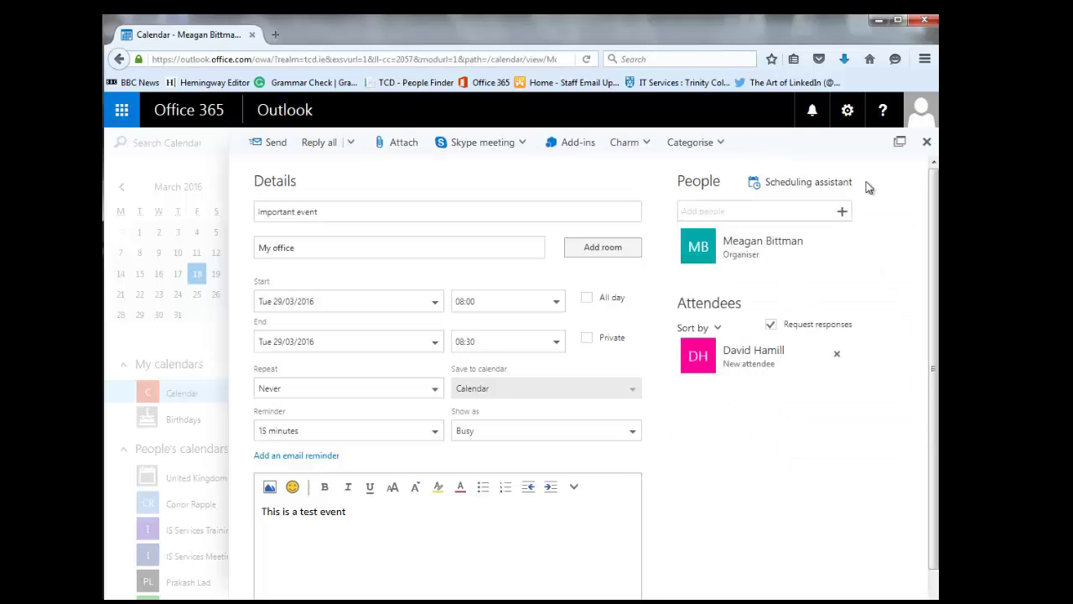
left_click(822, 186)
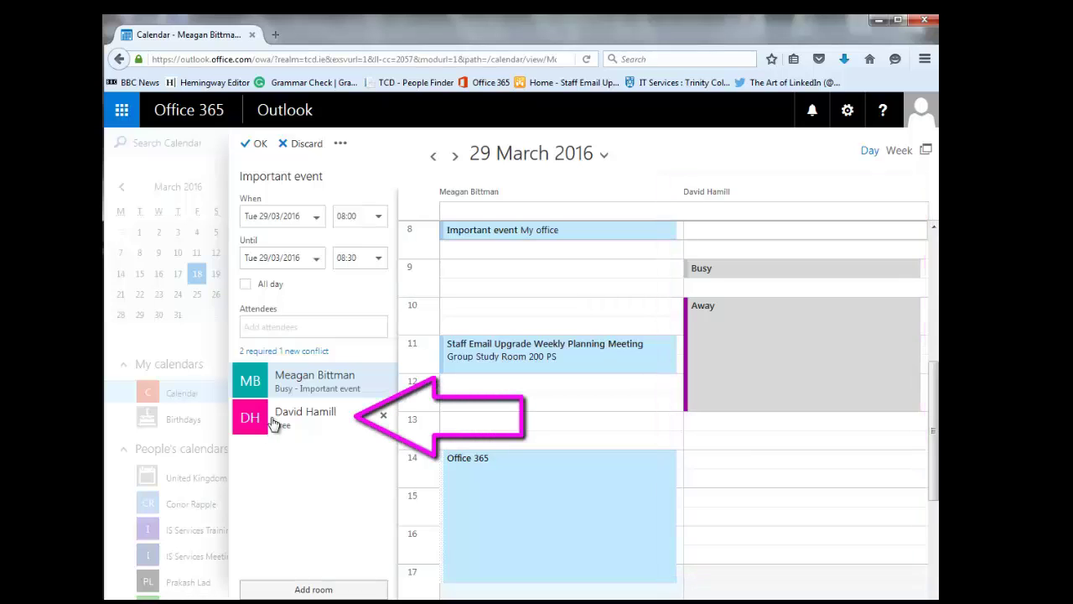
left_click(259, 145)
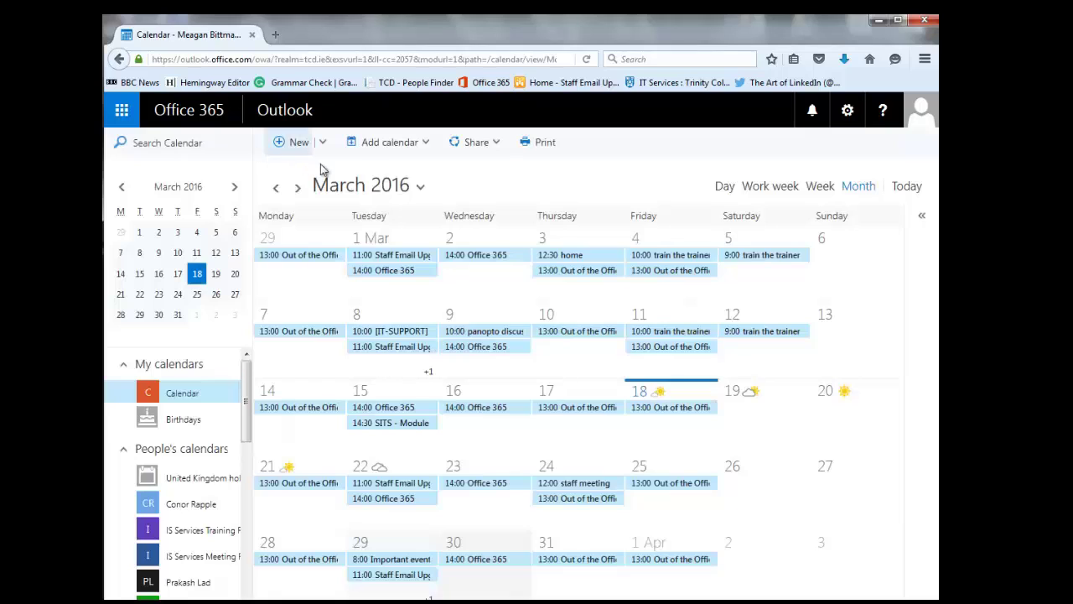
Start a sharing invitation for the calendar and add the colleague from the matching contacts as recipient.
left_click(473, 144)
left_click(472, 167)
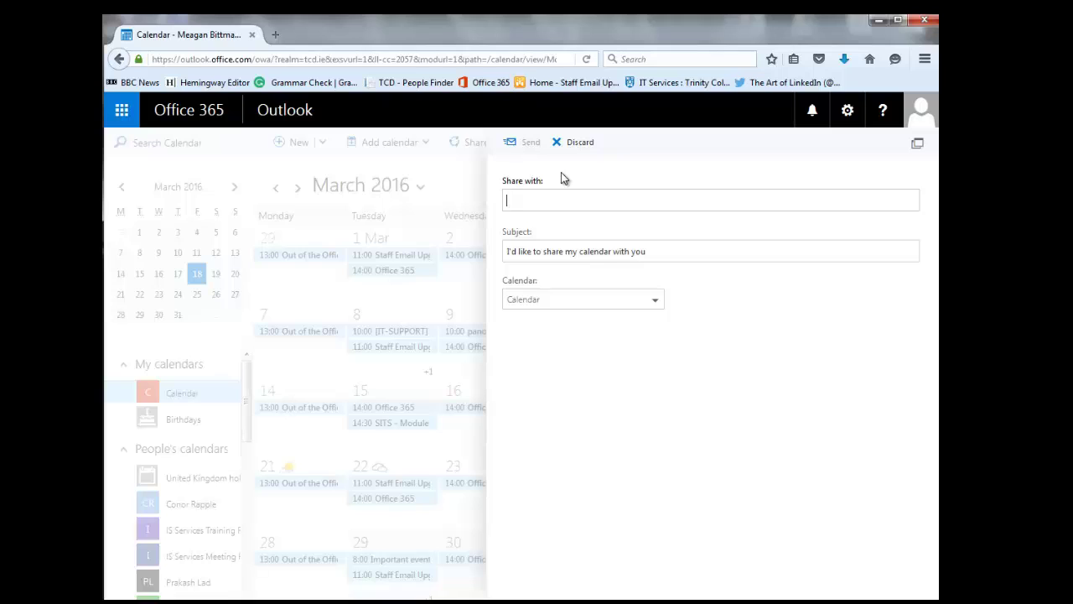
type("Davi")
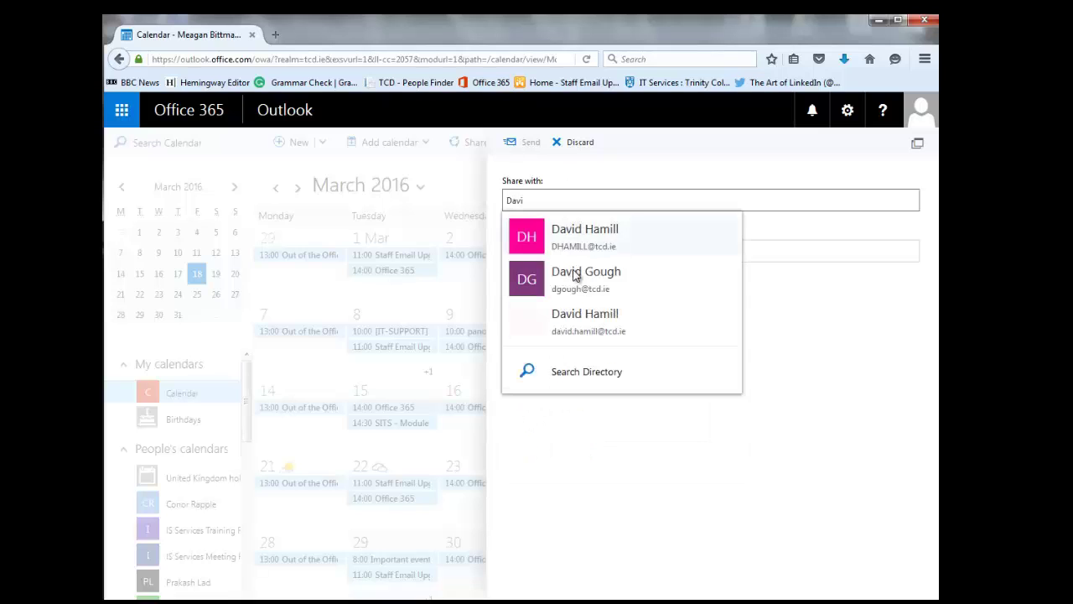
left_click(590, 242)
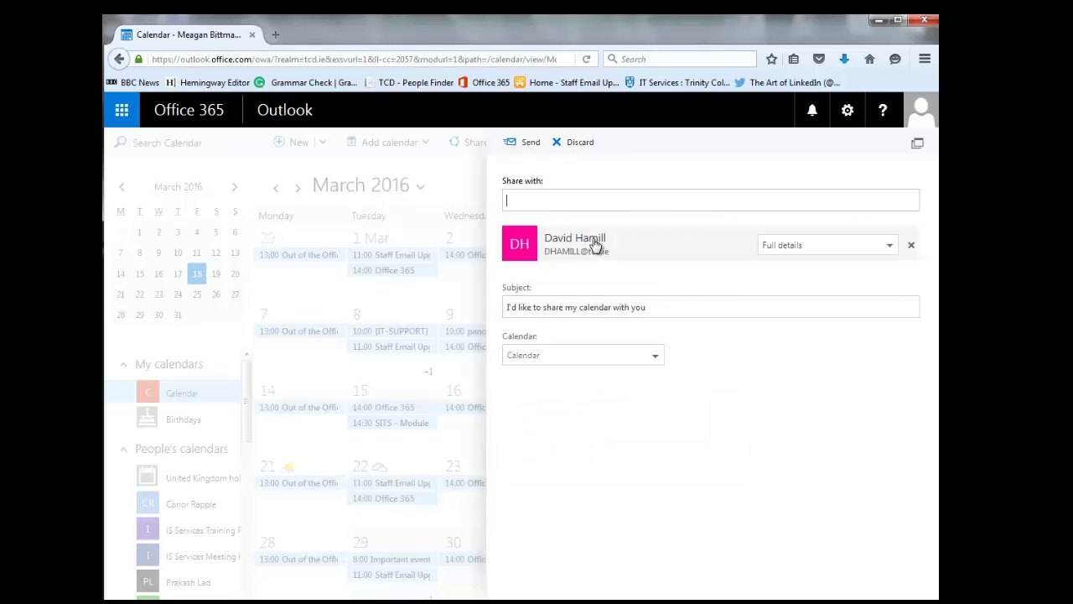
Limit the recipient's calendar access to "Availability only" and send the sharing invitation, keeping its default subject.
left_click(842, 247)
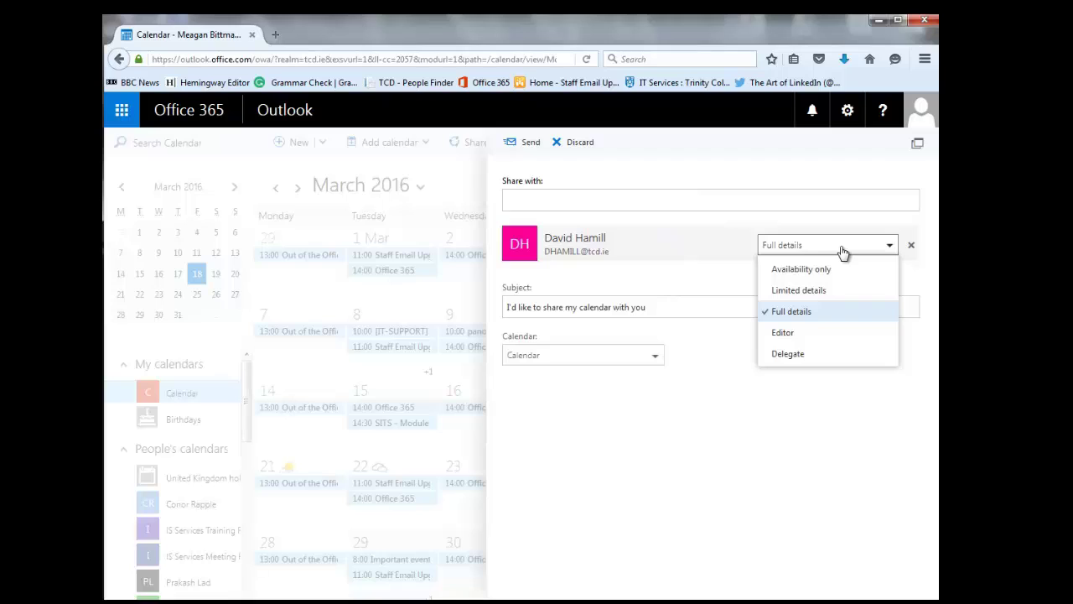
left_click(830, 269)
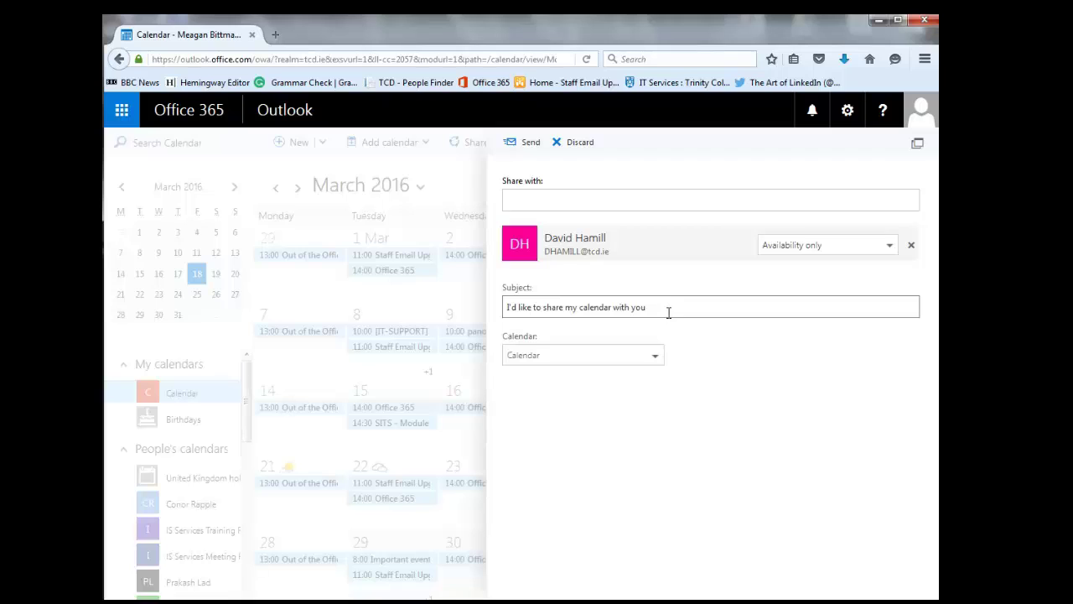
left_click_drag(661, 309, 488, 309)
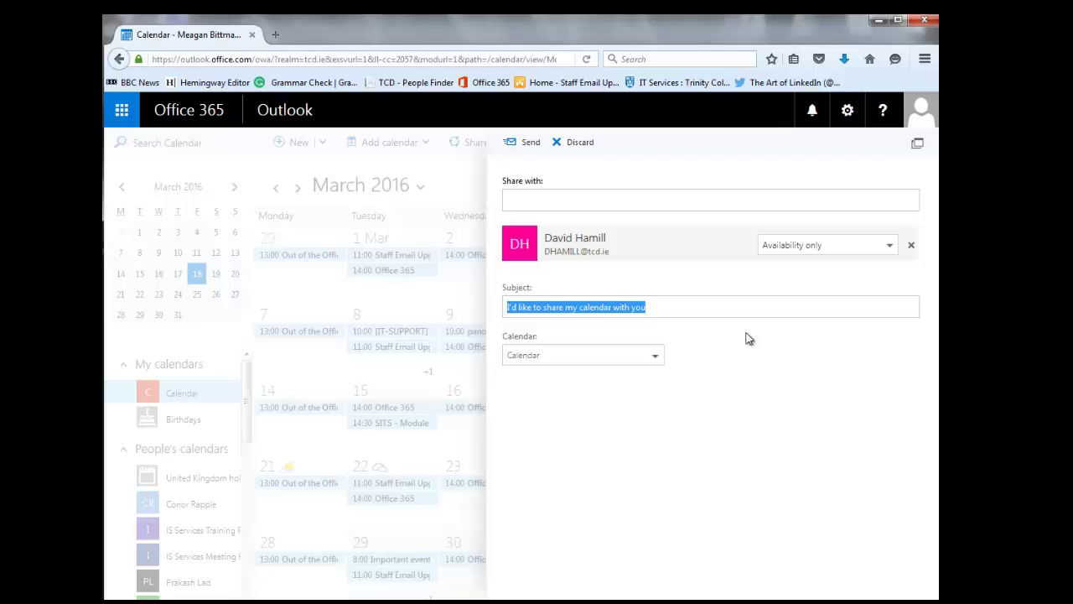
left_click(526, 145)
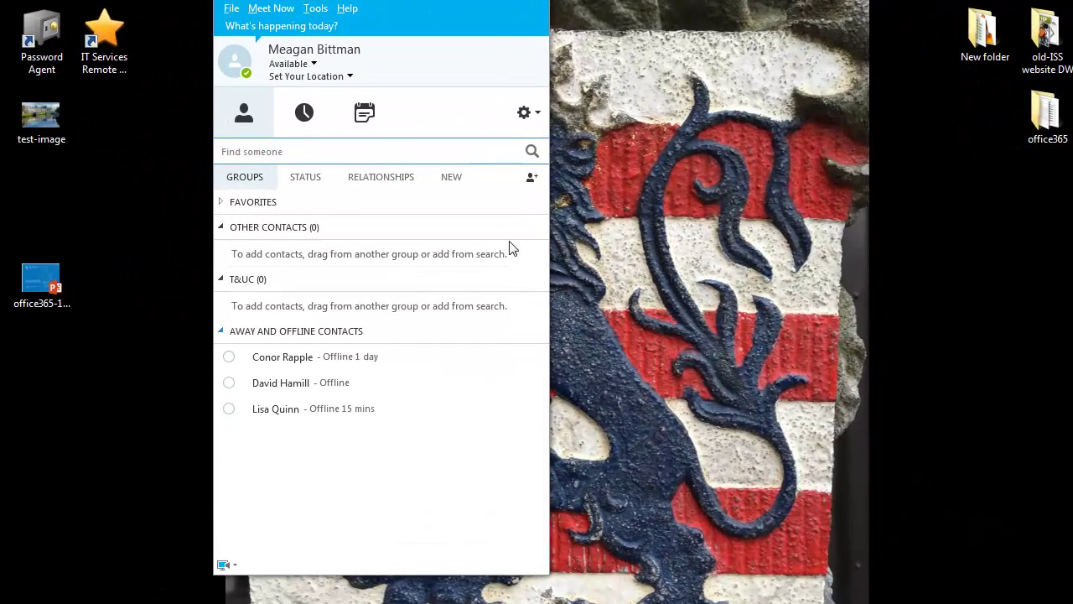
Find the colleague by first name and add the first matching staff member to the Other Contacts group.
left_click(313, 157)
type("Sara")
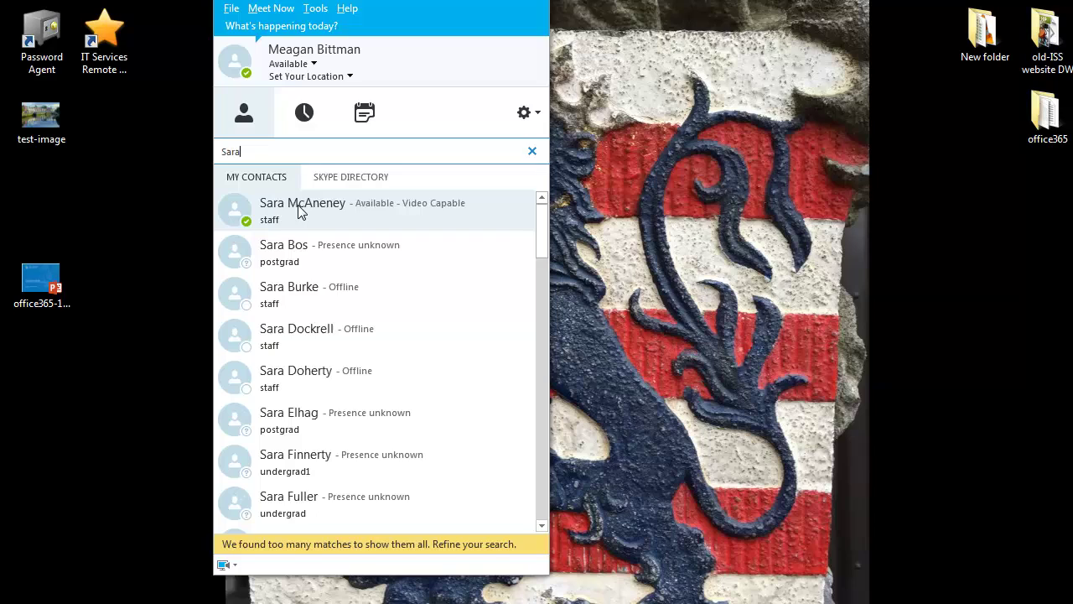
right_click(299, 211)
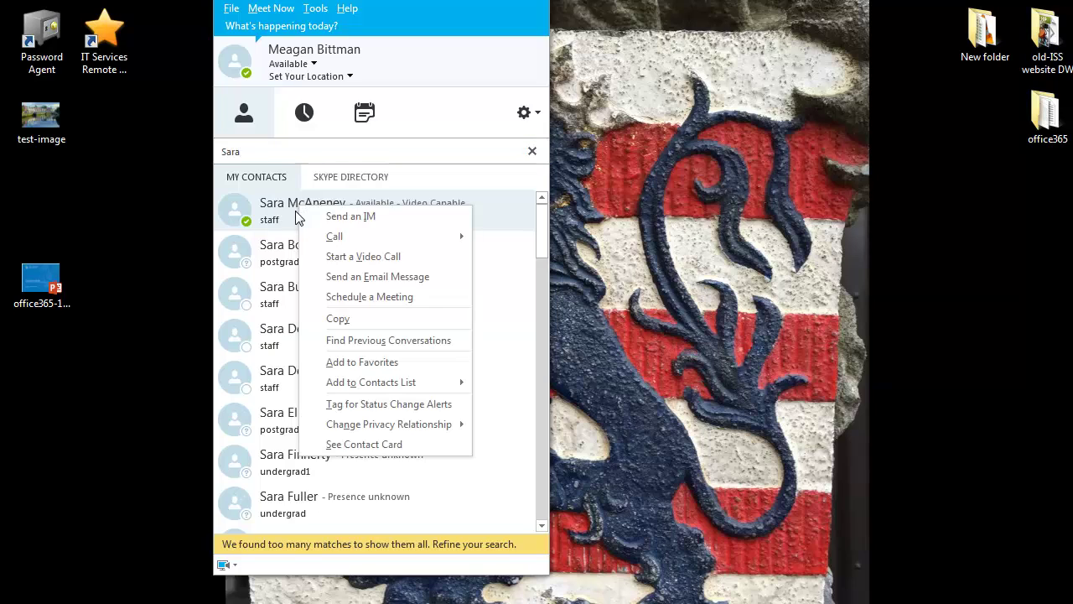
mouse_move(324, 386)
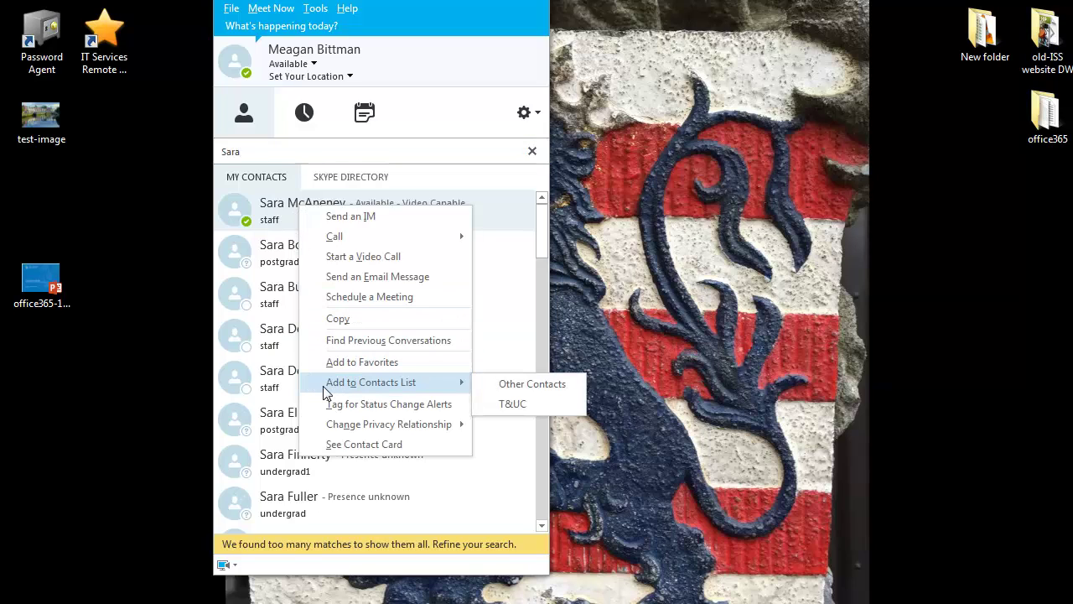
left_click(514, 387)
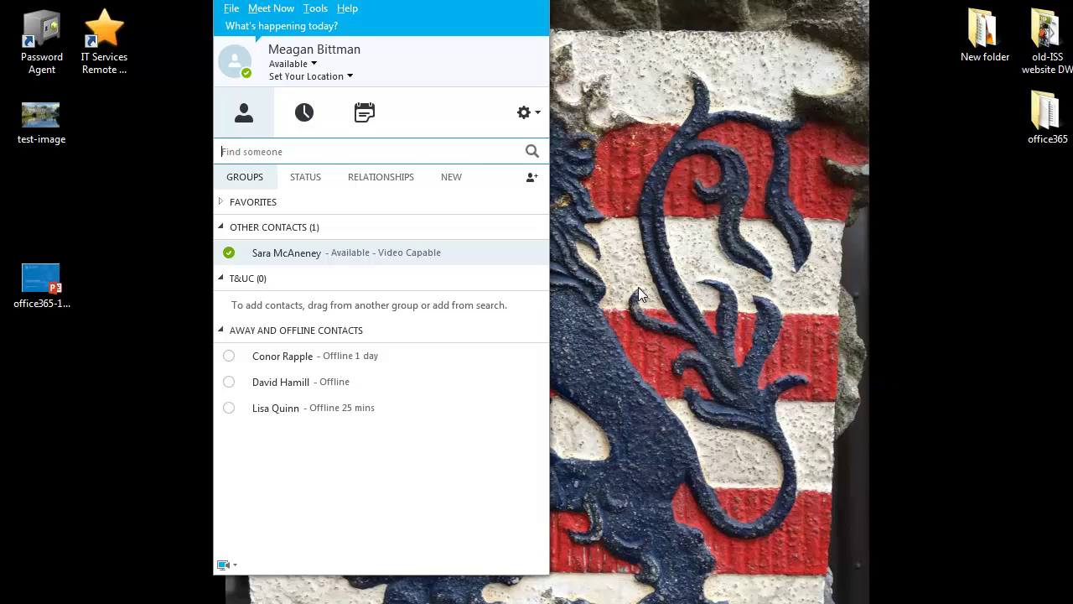
Open a conversation with the new contact, ask whether they are free to chat, and send the reply "Excellent, I'll call you now".
double_click(409, 253)
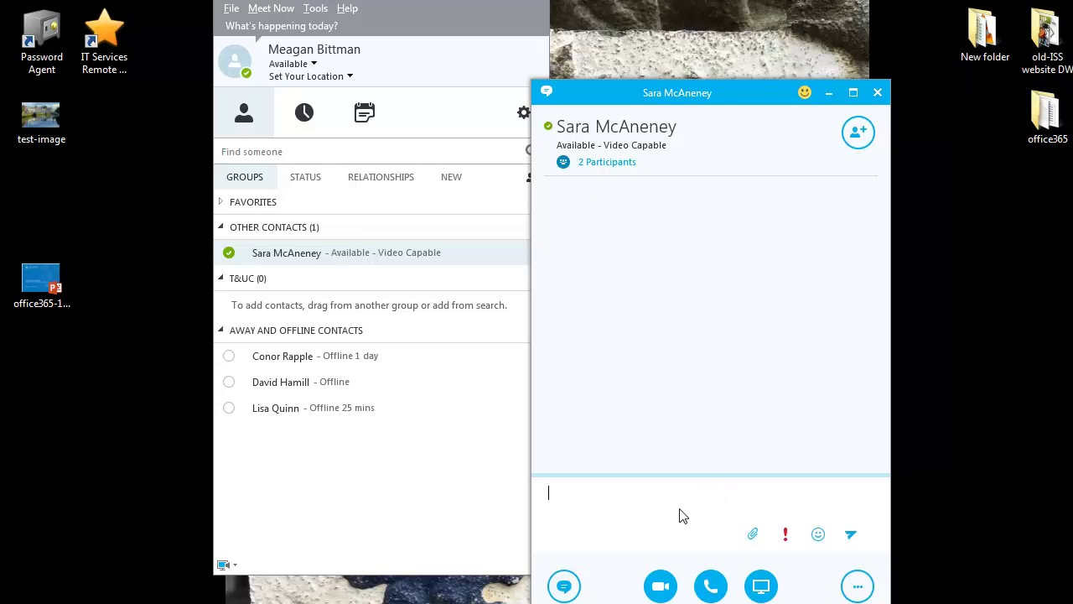
type("Hi Sara, are you free to chat?")
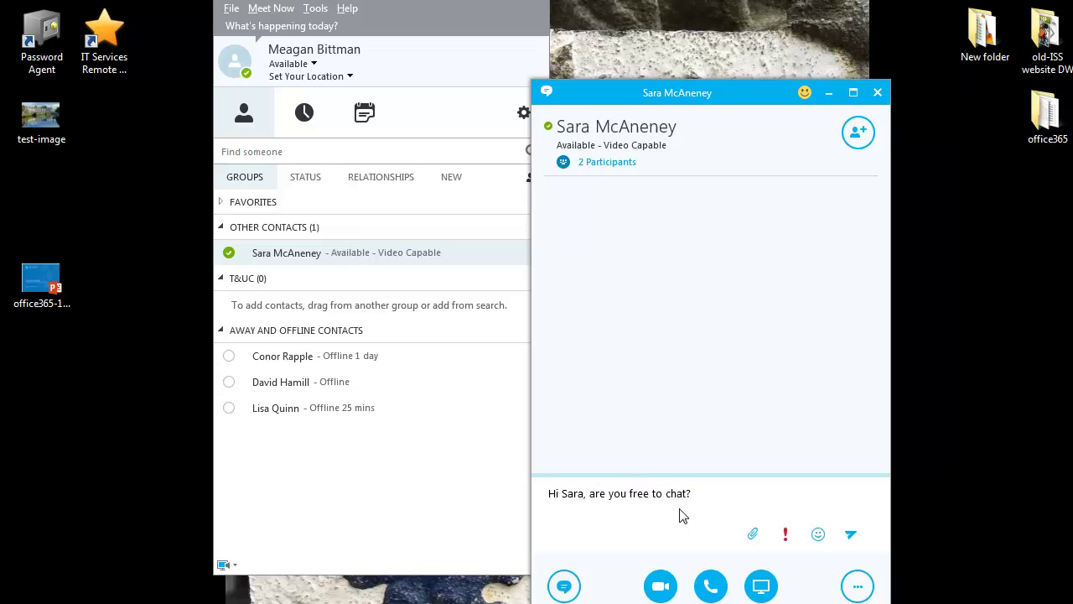
key("Return")
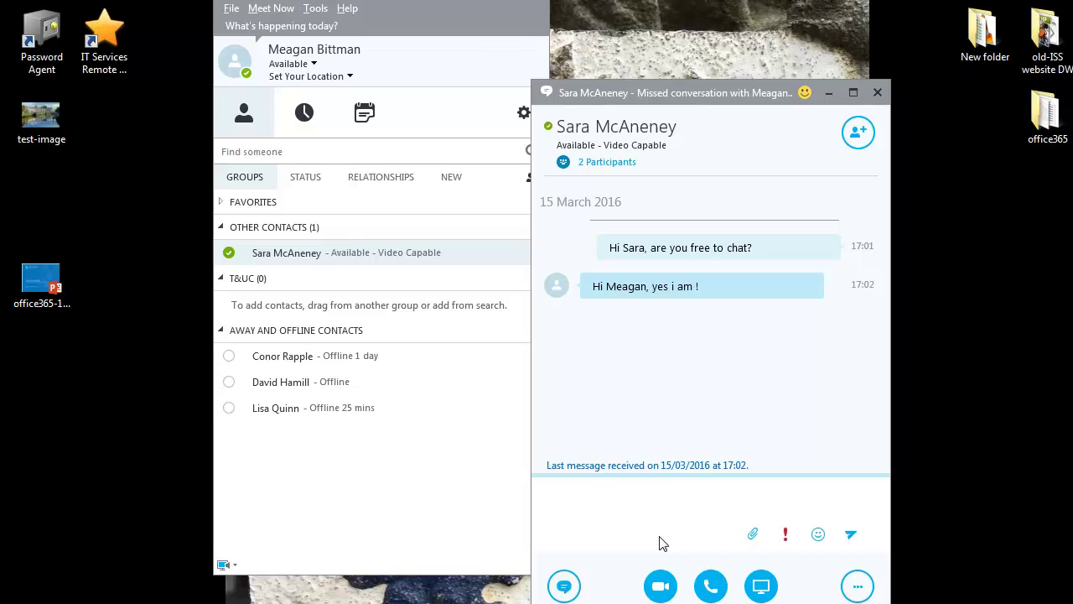
left_click(659, 543)
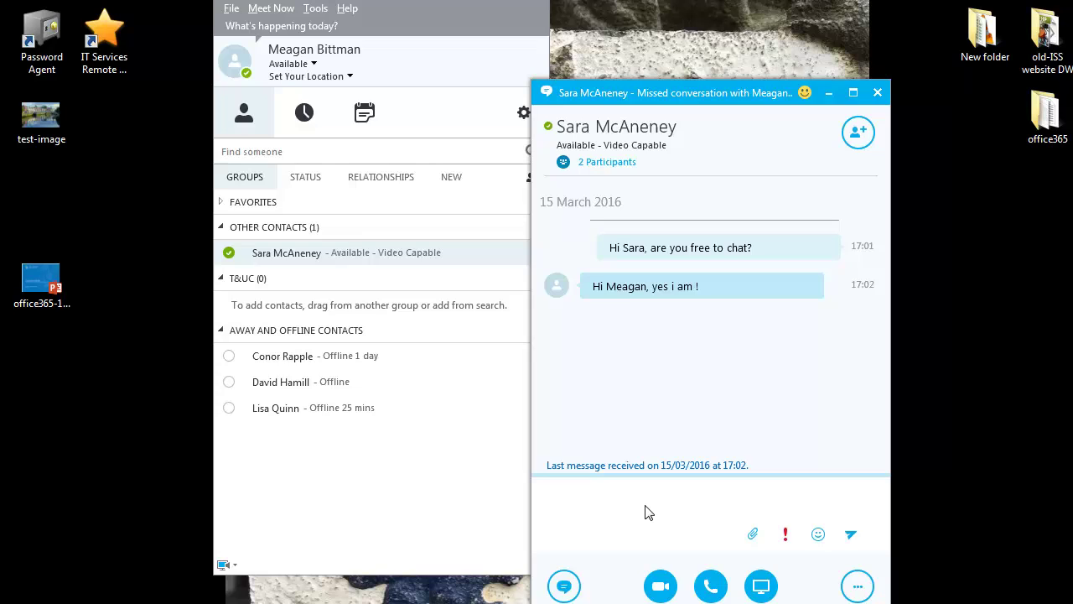
type("Excellent, I'll call you now")
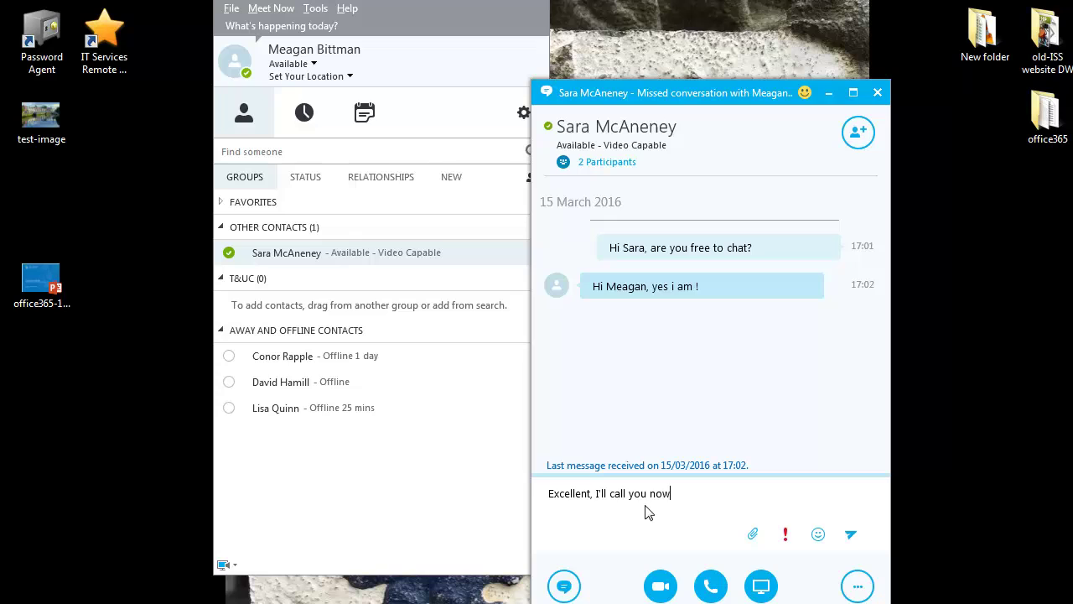
key("Return")
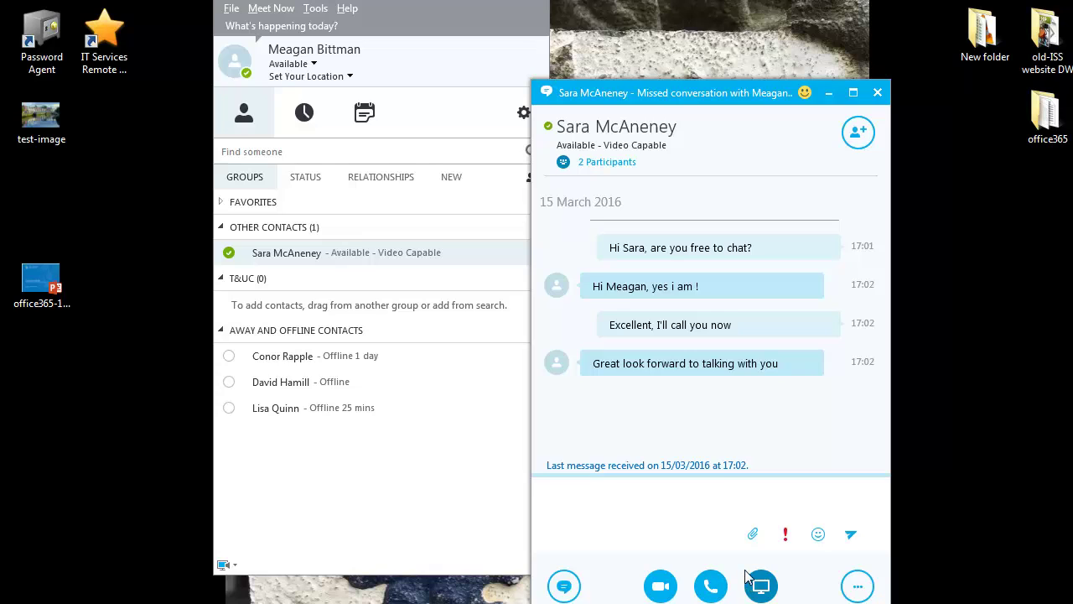
Start a Skype for Business call with the contact, move the call window clear of the screen edge and start your own video.
mouse_move(711, 587)
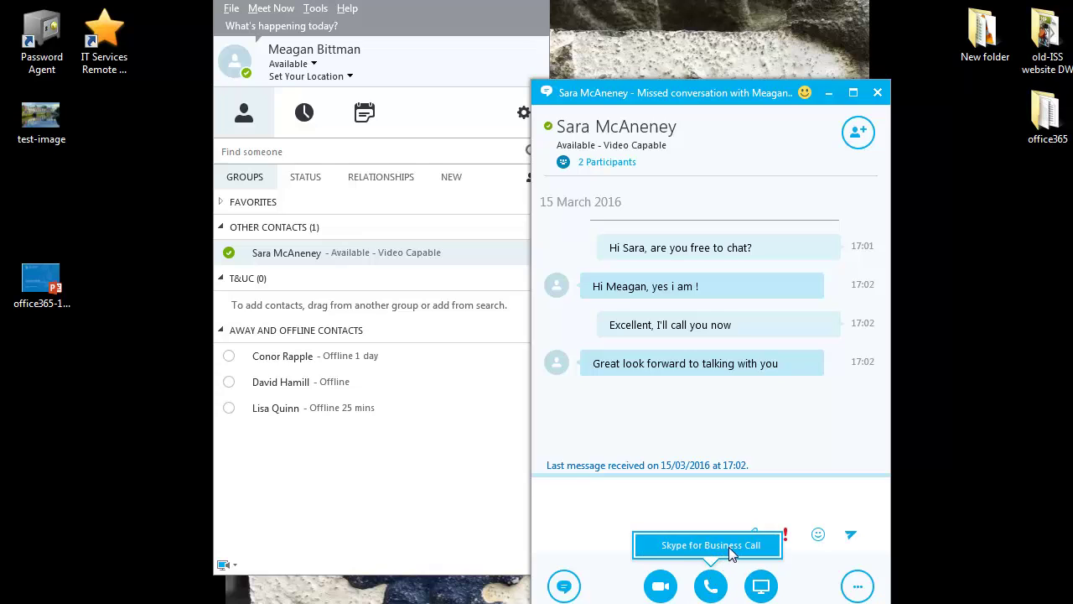
left_click(729, 547)
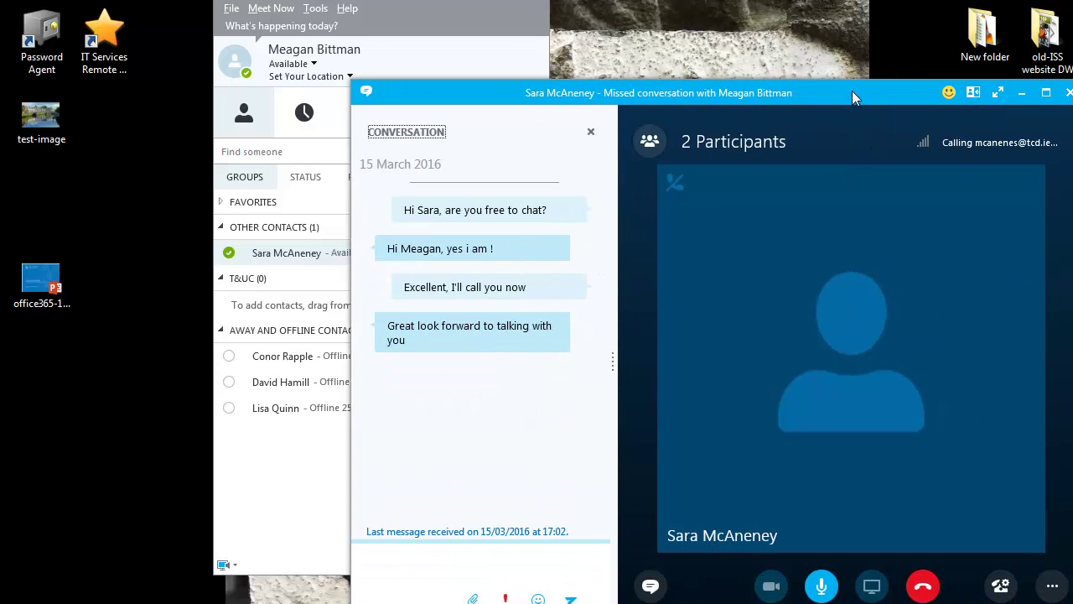
left_click_drag(852, 92, 739, 63)
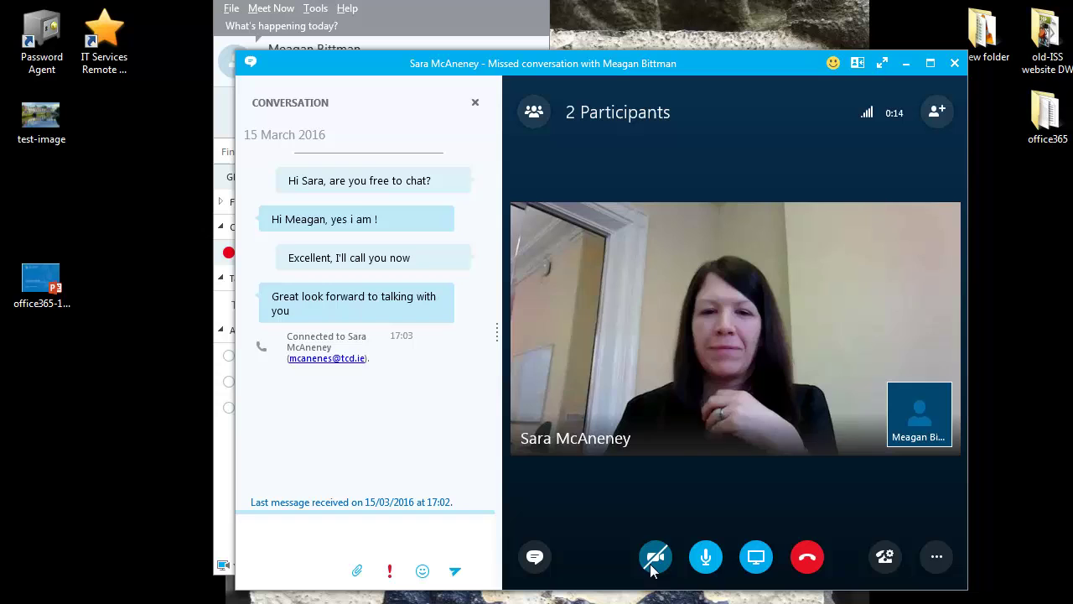
mouse_move(652, 564)
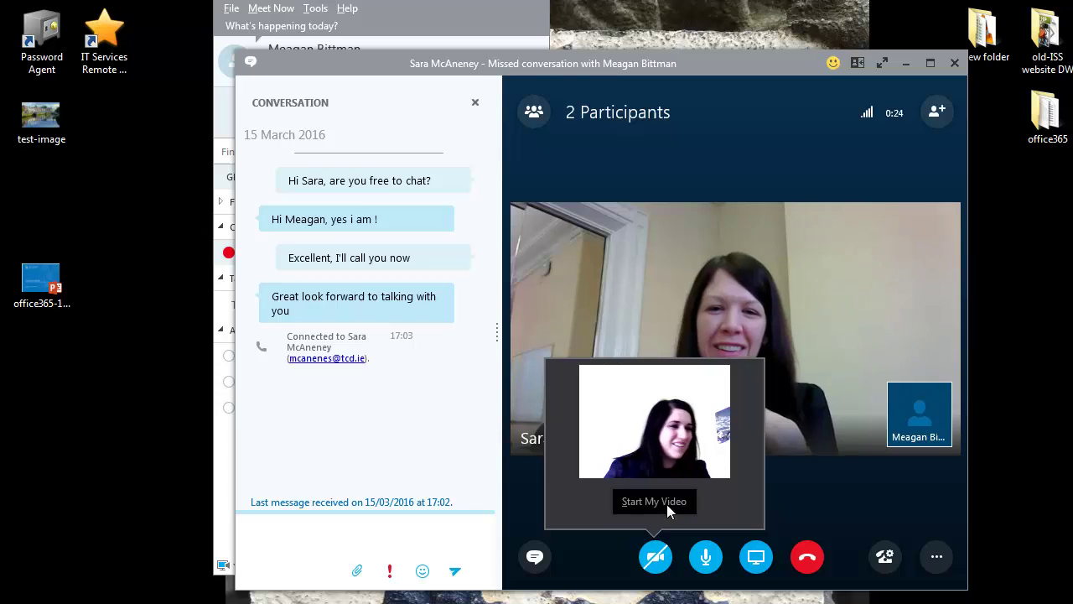
left_click(666, 504)
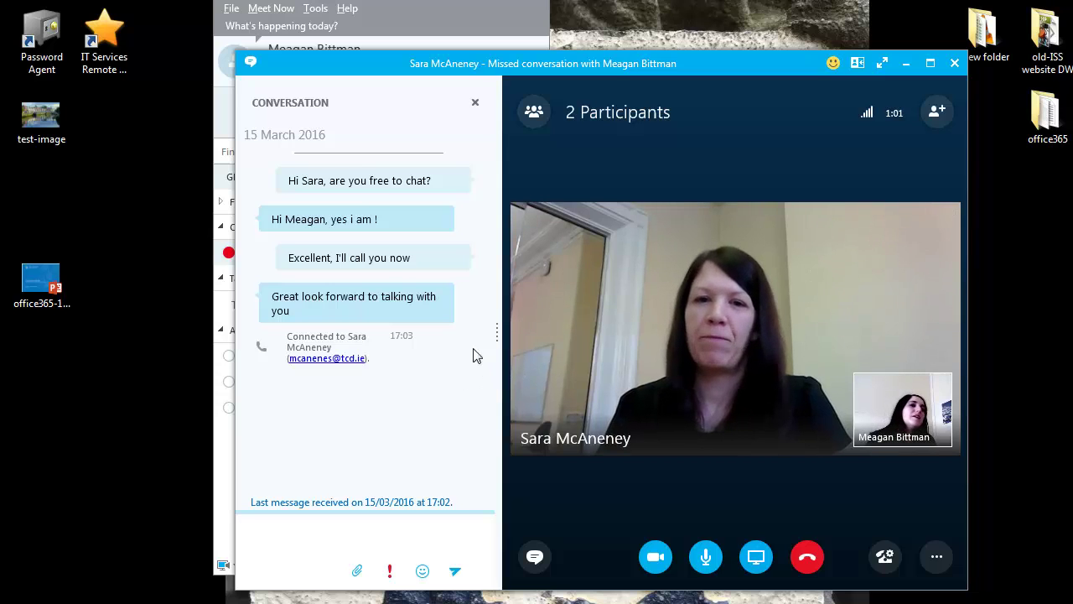
Send the desktop picture test-image to the contact in the conversation and end the call.
left_click(47, 138)
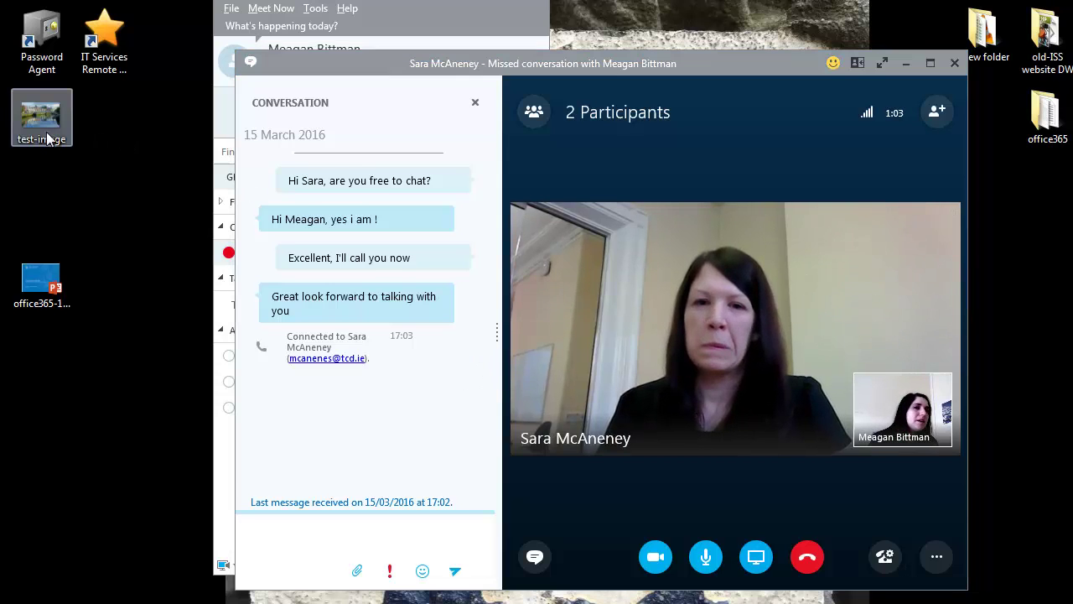
left_click_drag(10, 132, 100, 191)
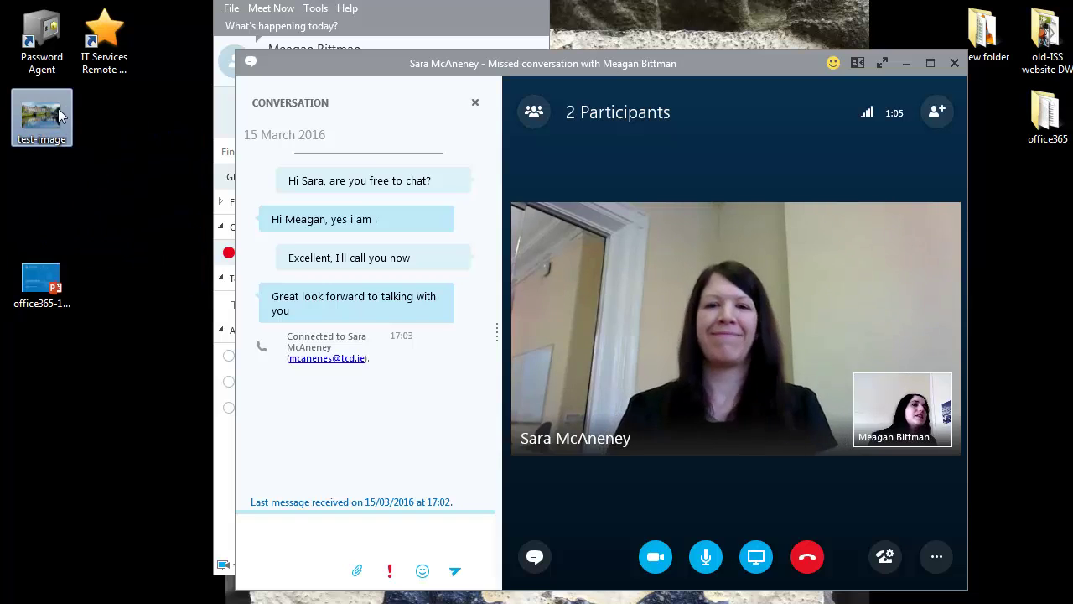
left_click_drag(41, 117, 330, 538)
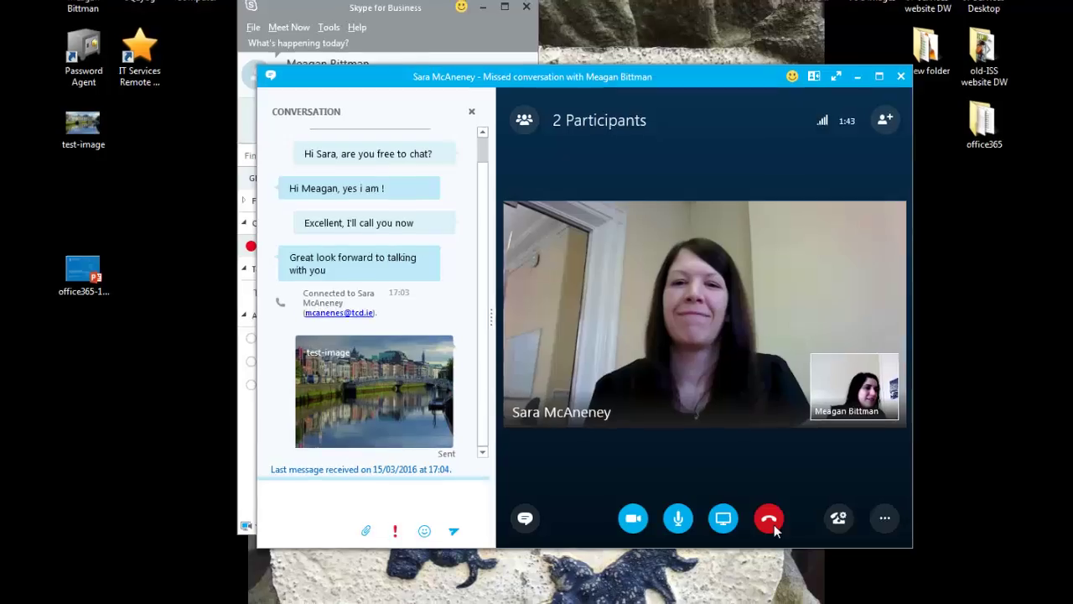
left_click(794, 545)
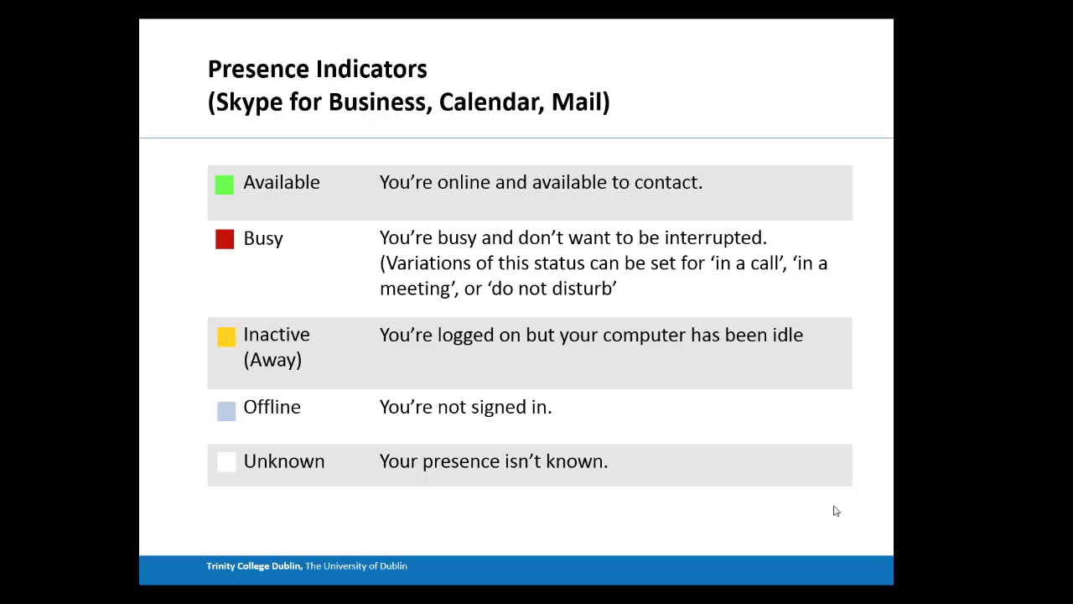
left_click(835, 510)
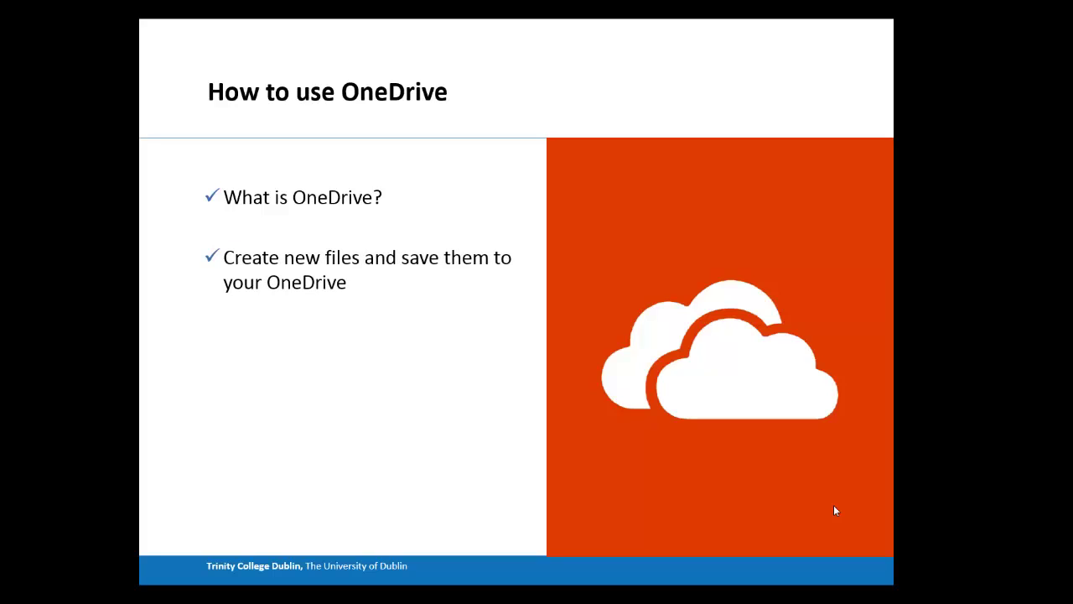
left_click(833, 504)
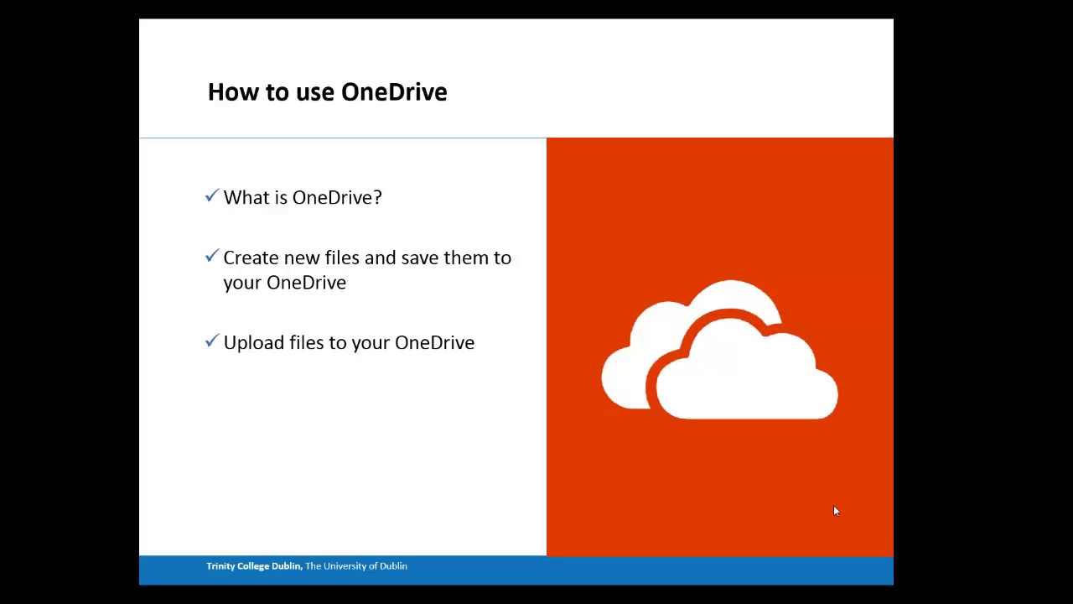
left_click(834, 510)
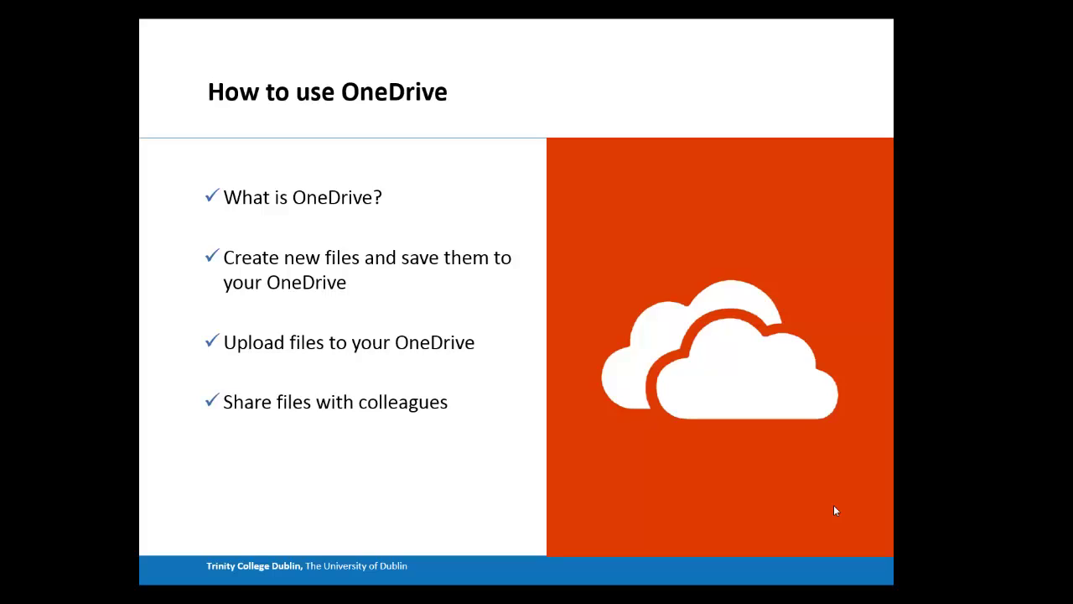
left_click(834, 509)
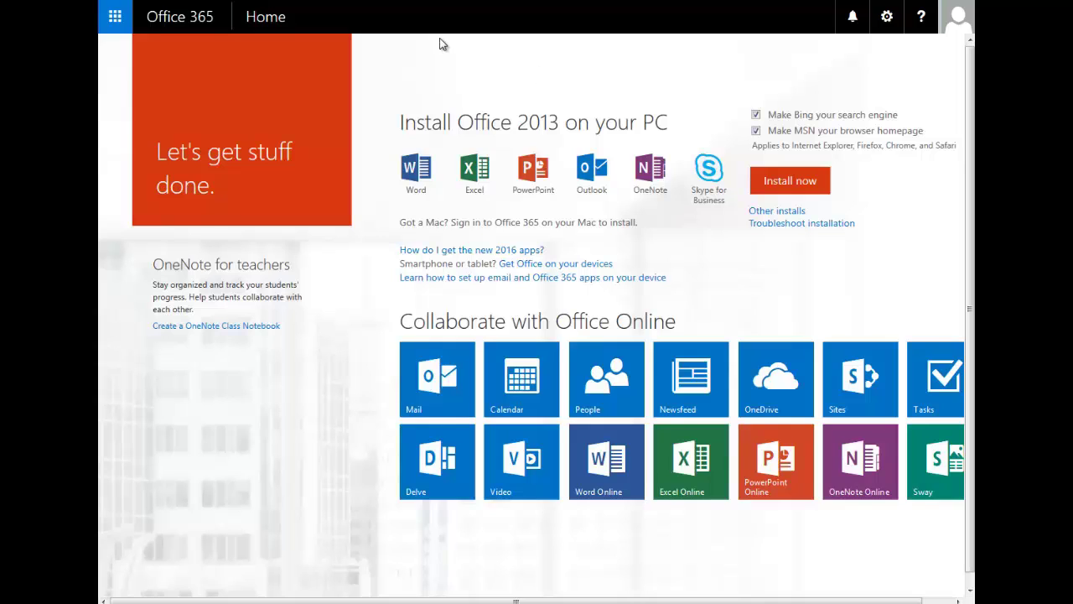
Switch to OneDrive from the Office 365 home page and create a new Word document there.
left_click(129, 16)
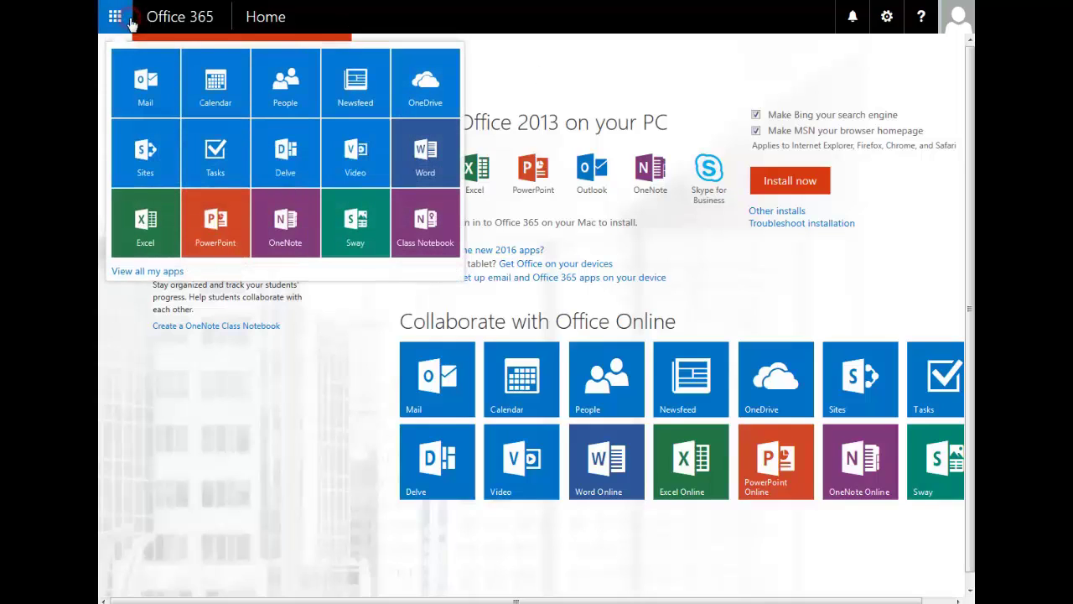
left_click(434, 80)
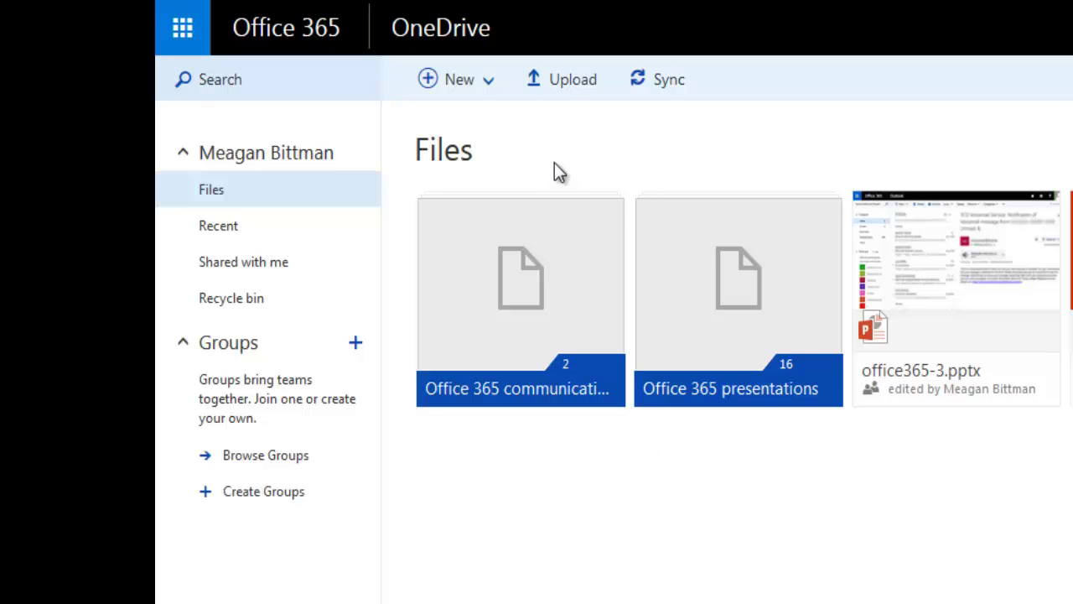
left_click(459, 80)
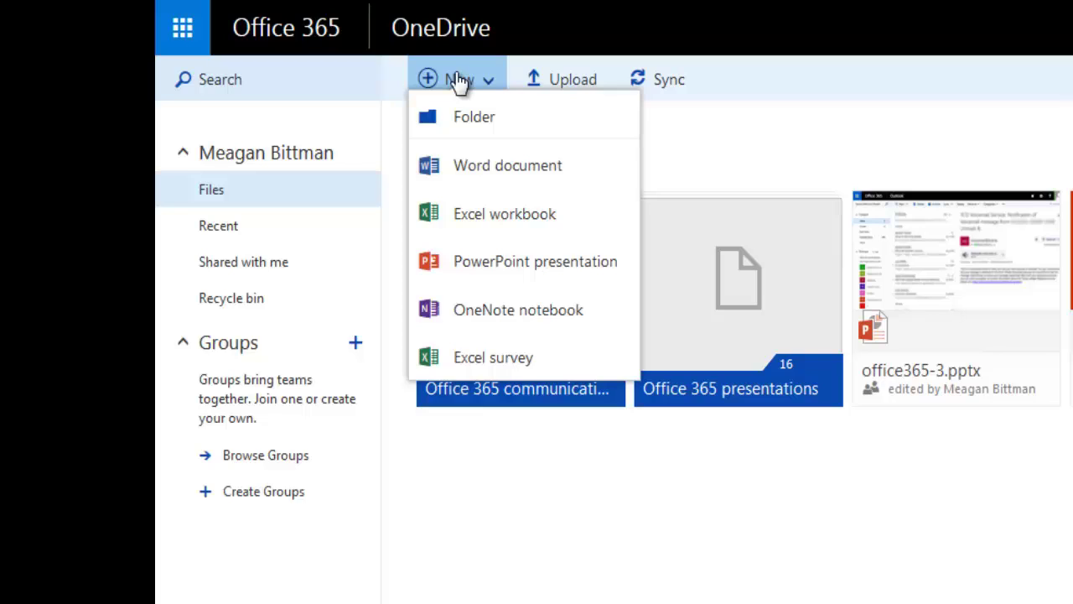
left_click(465, 167)
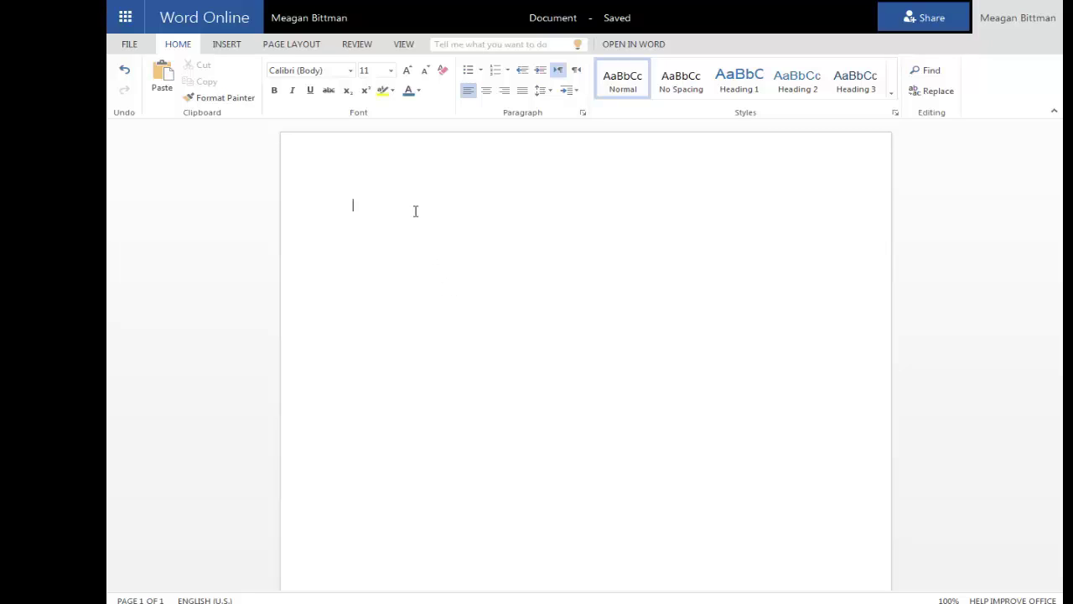
Enter "Schedule of events" as the first line of the blank document.
type("School")
key("BackSpace")
key("BackSpace")
key("BackSpace")
type("edule of env")
key("BackSpace")
key("BackSpace")
type("vents")
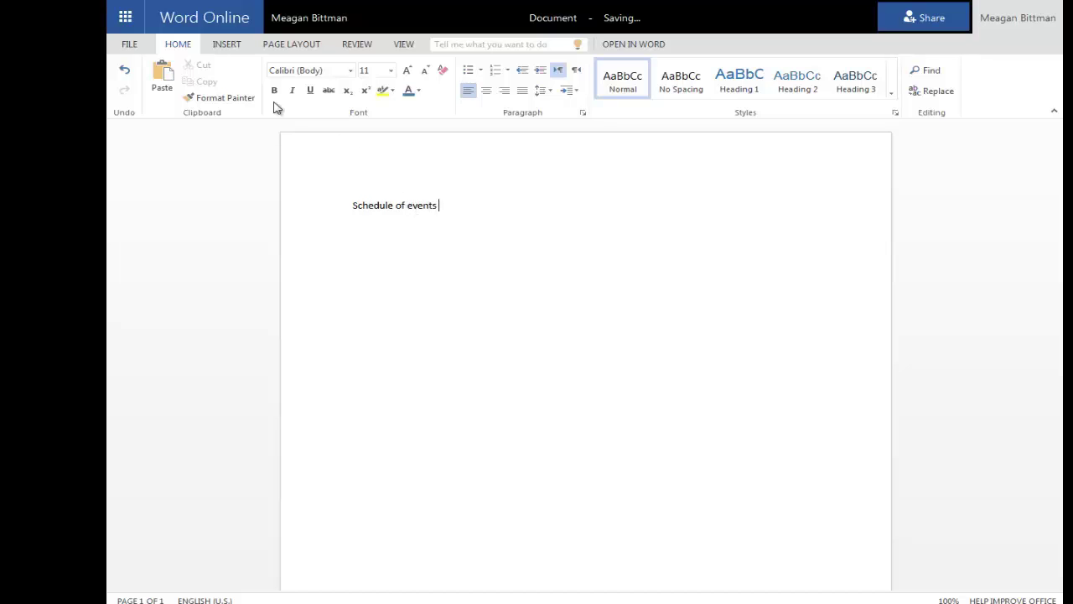
Insert a table below the heading with Day, Time and Location columns, listing March 9 and June 25, both 10am, Arts Building.
left_click(228, 47)
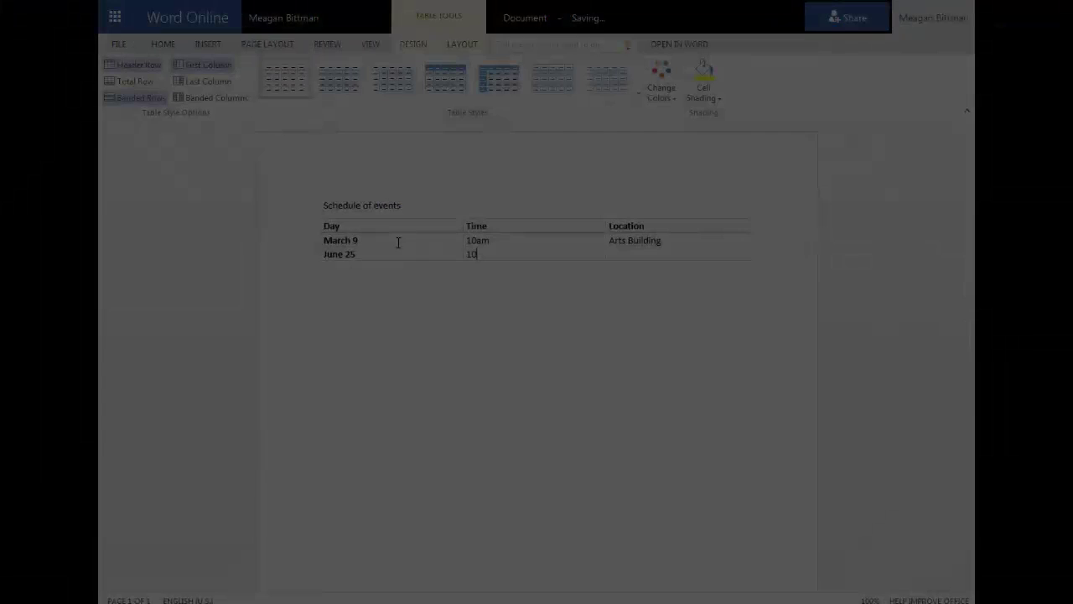
type("Art")
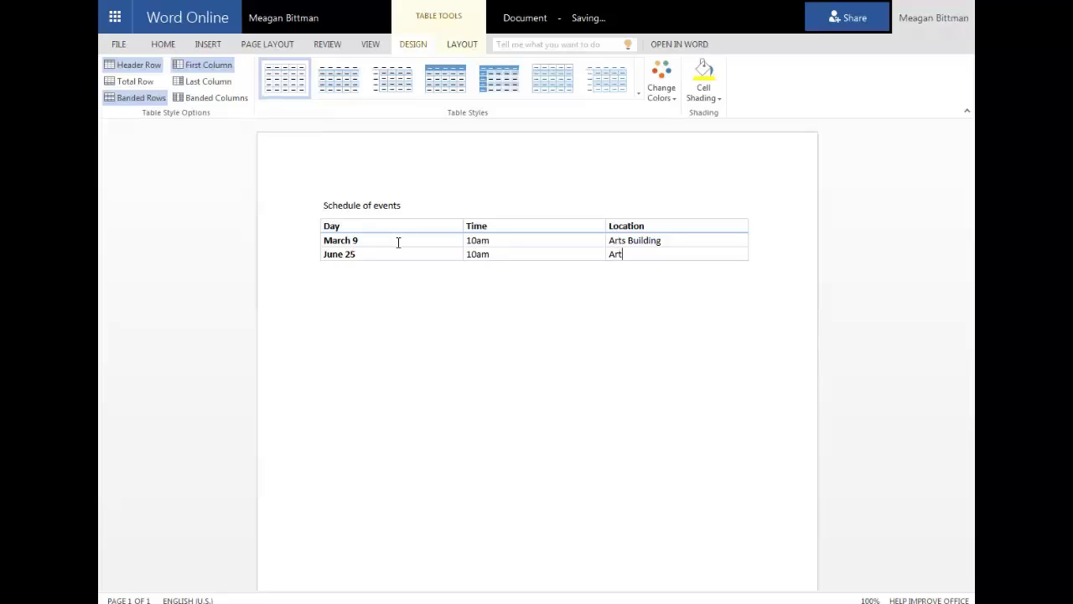
type("s Building")
left_click(517, 294)
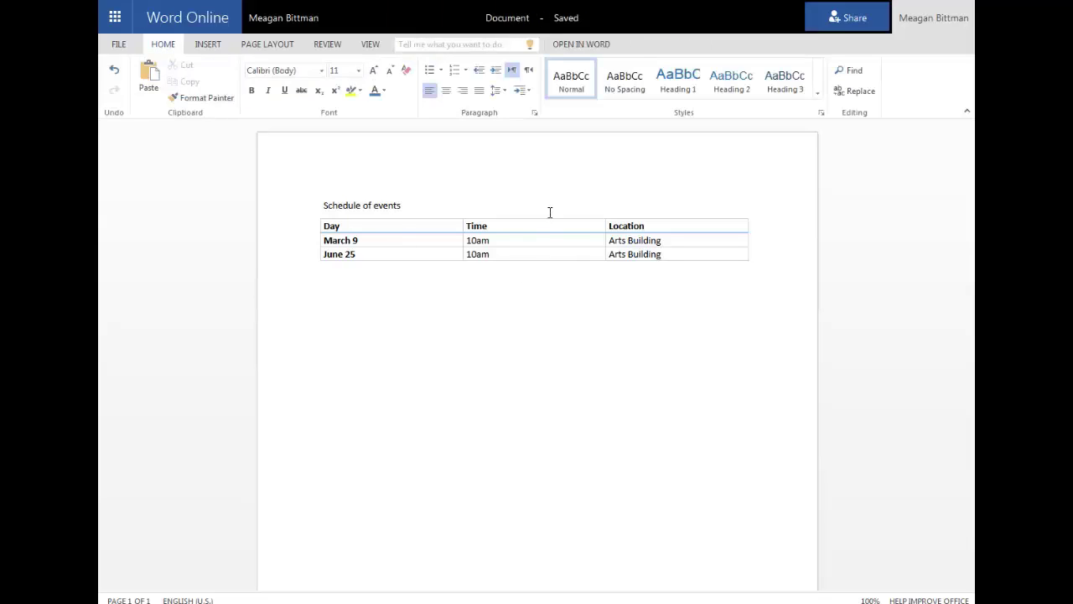
Rename the document as "Schedule of Events".
left_click(508, 19)
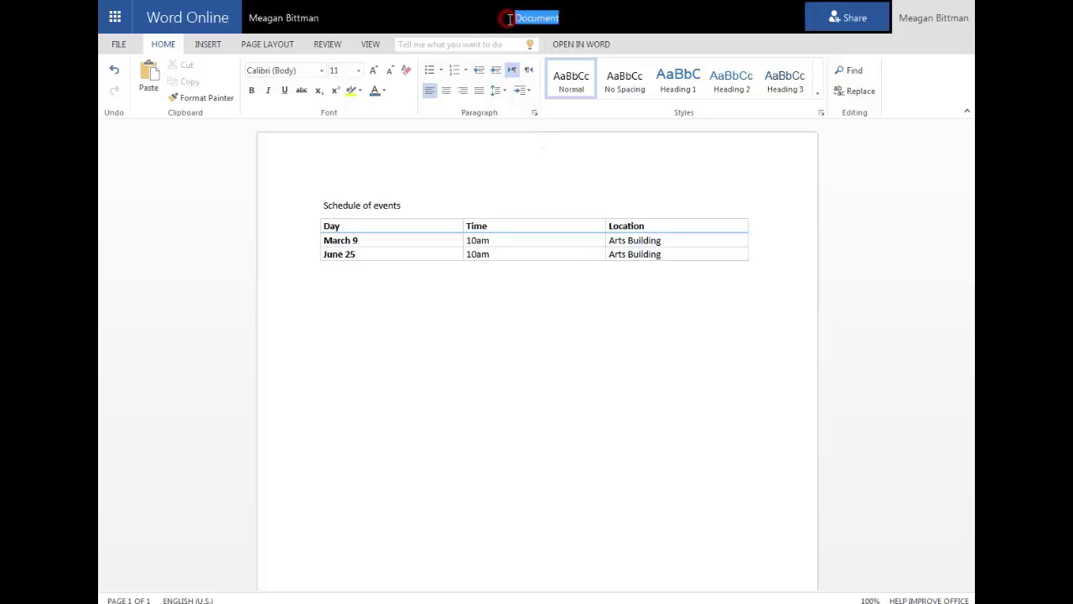
type("Scheudl")
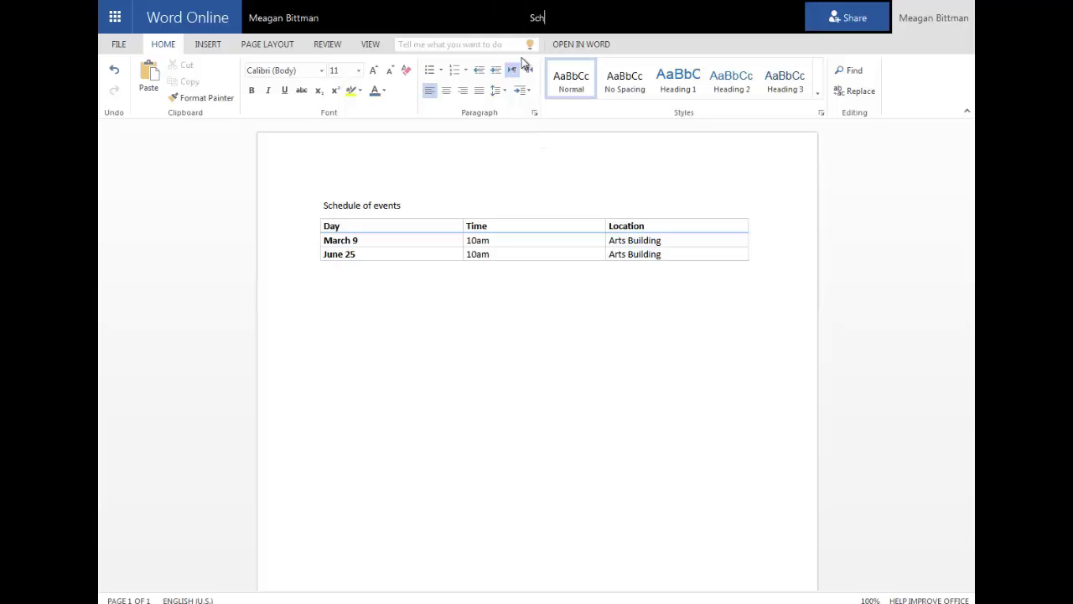
key("BackSpace")
key("BackSpace")
key("BackSpace")
type("dule of Events")
left_click(600, 201)
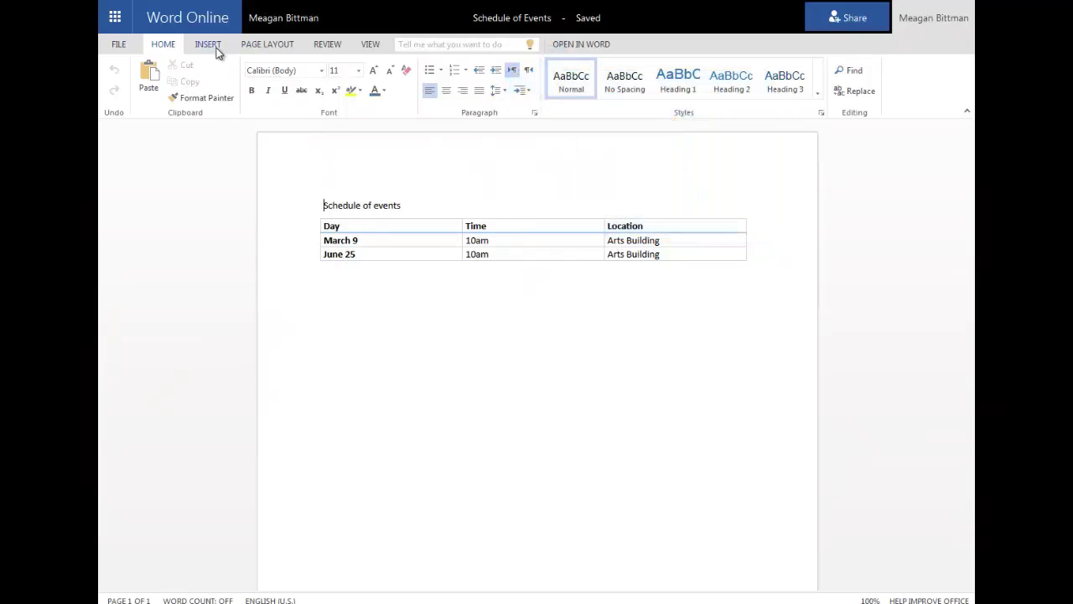
Return to OneDrive and add the colleague as an invitee with Can edit permission when sharing Schedule of Events.docx.
left_click(110, 17)
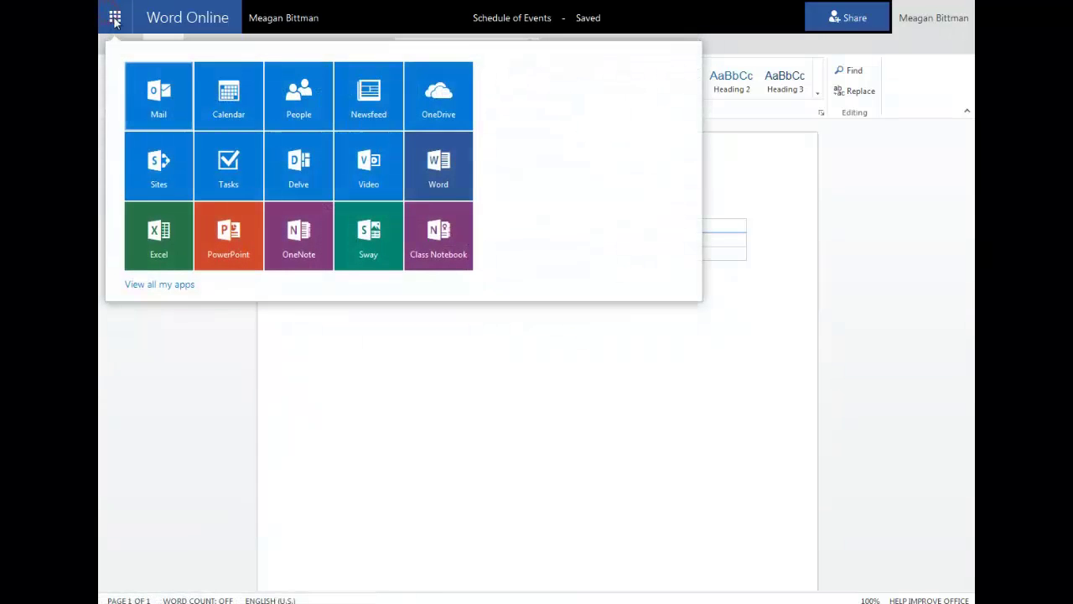
left_click(455, 101)
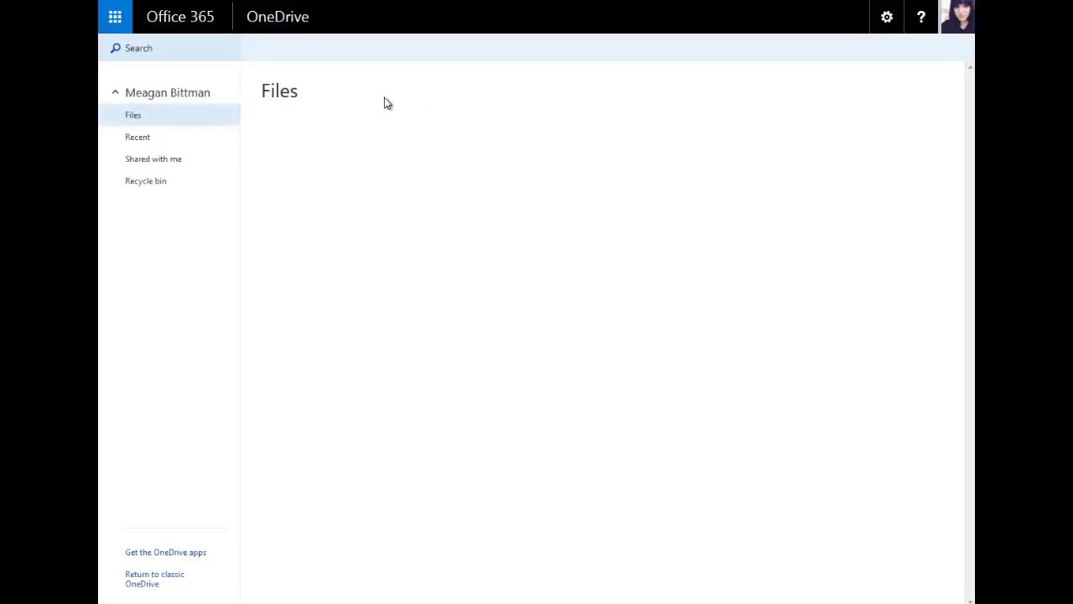
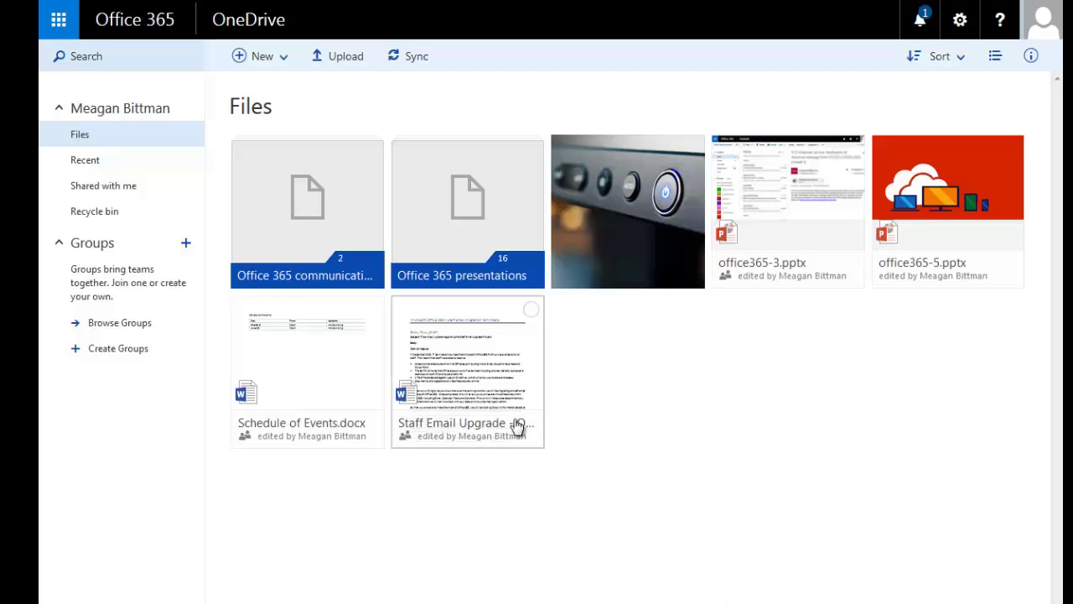
left_click(370, 313)
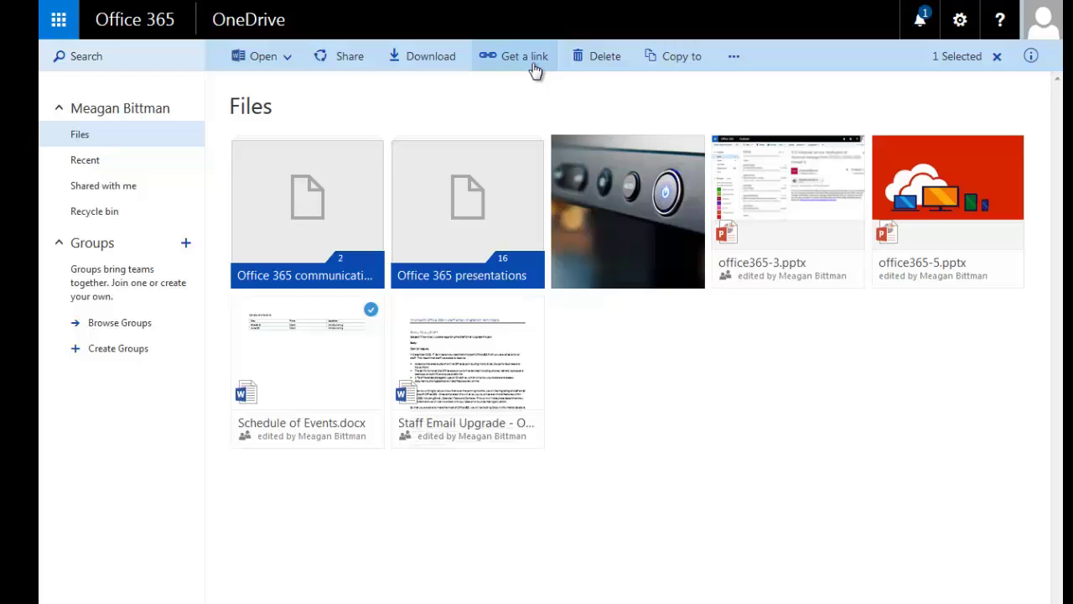
left_click(335, 66)
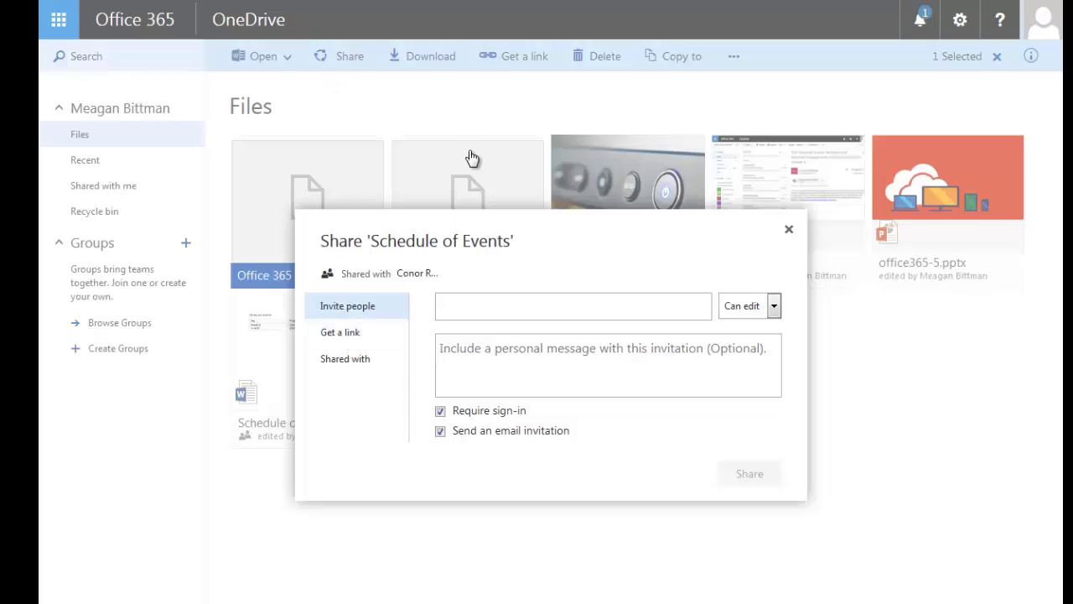
type("Conor")
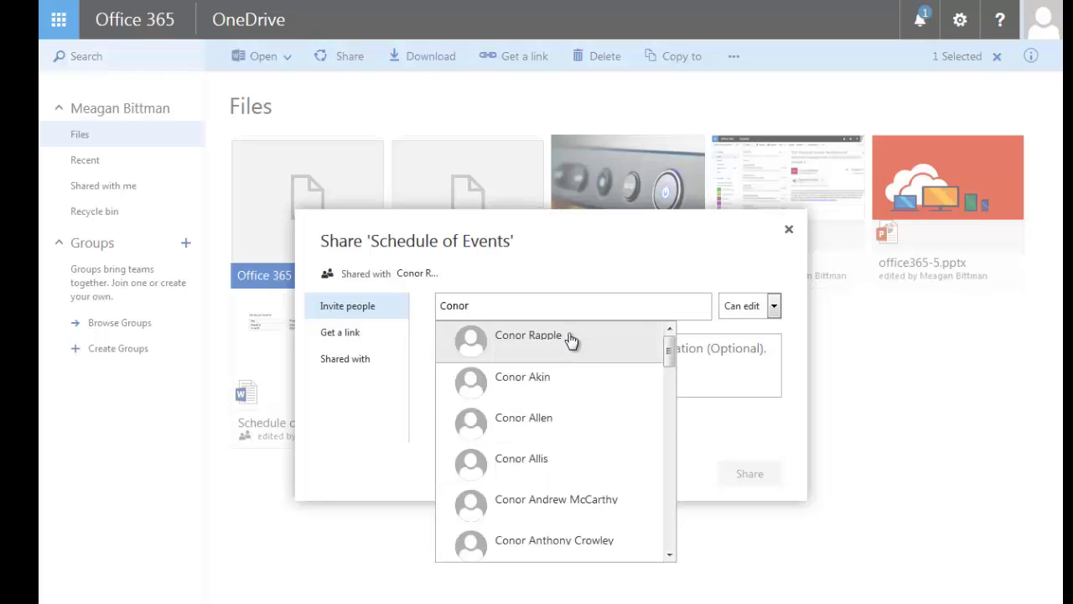
left_click(570, 338)
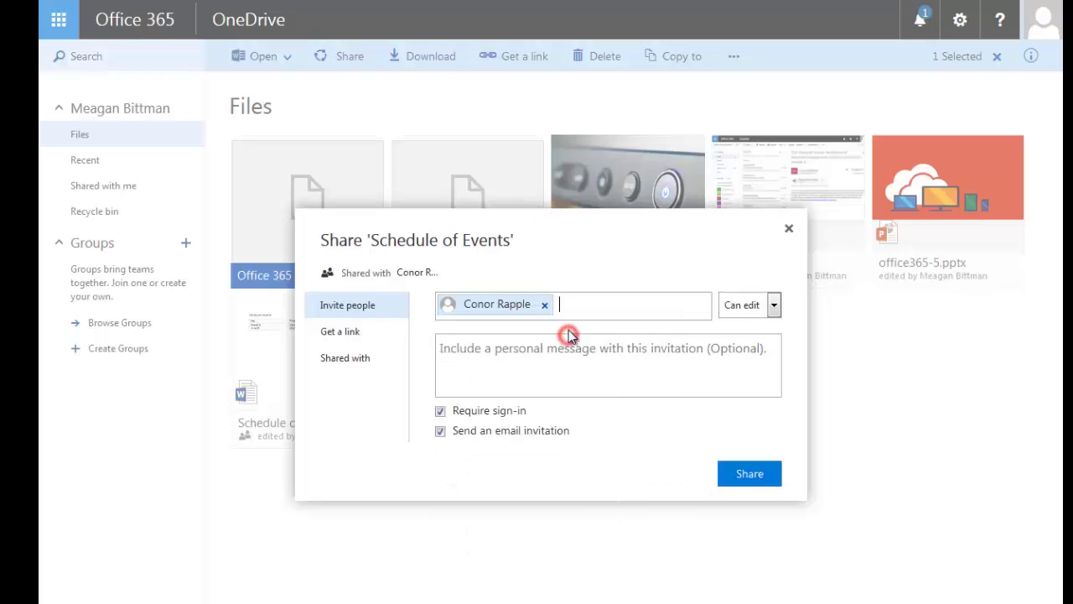
left_click(774, 307)
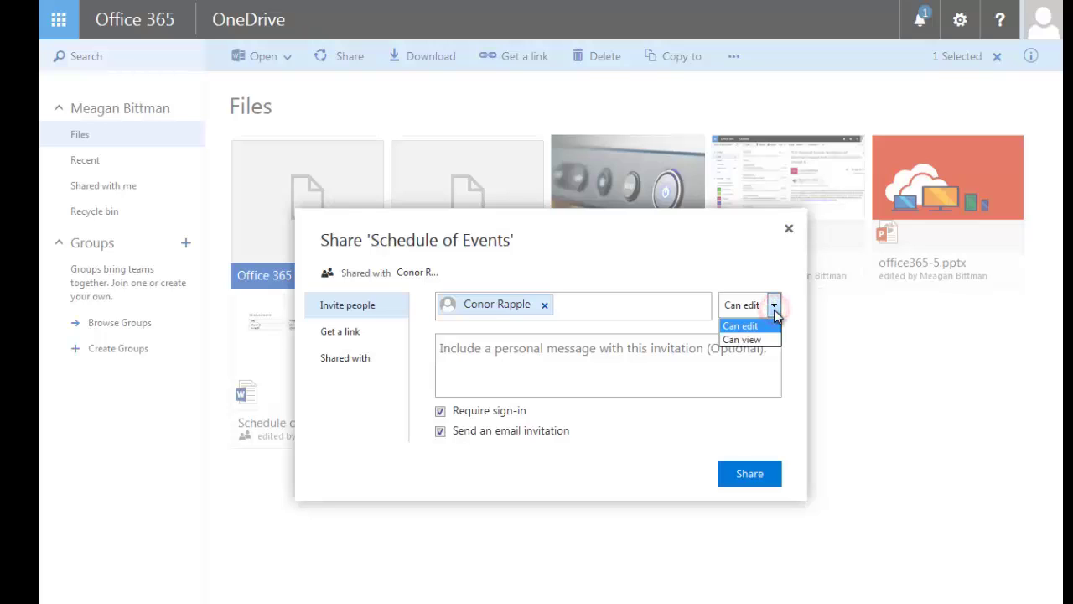
left_click(741, 327)
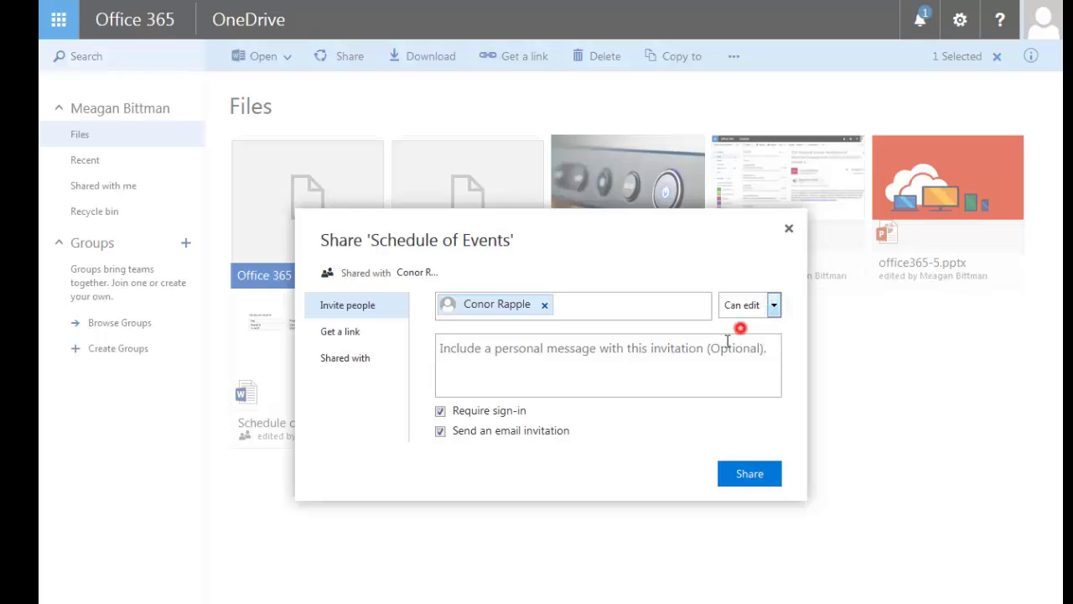
Add a message greeting the colleague by first name with "This is a test", clear Require sign-in, and share the document.
left_click(640, 361)
type("Hi ")
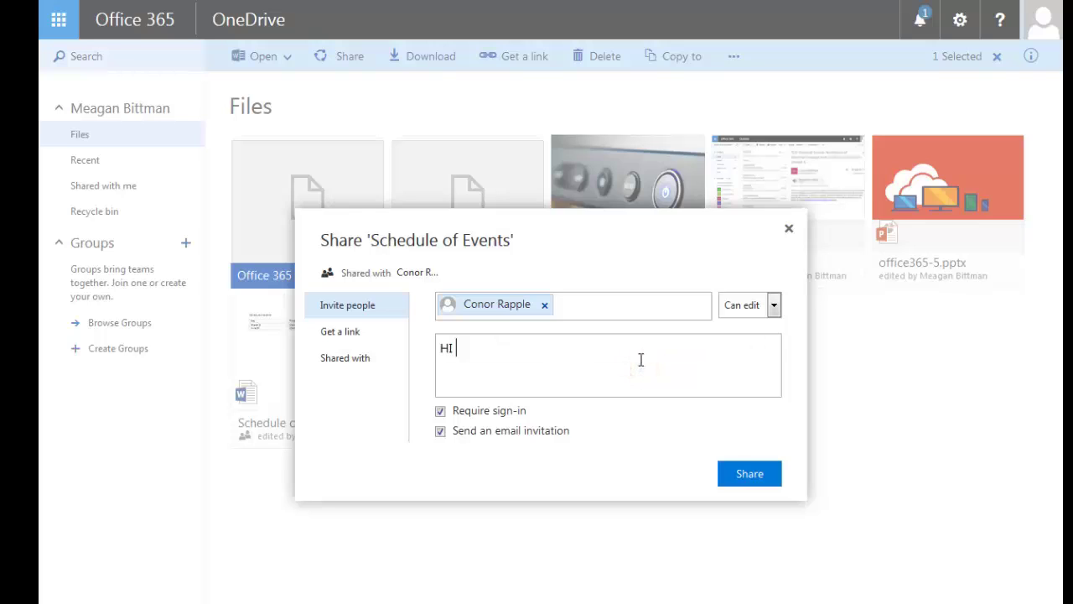
type("Conor,")
key("Return")
key("Return")
type("Thi")
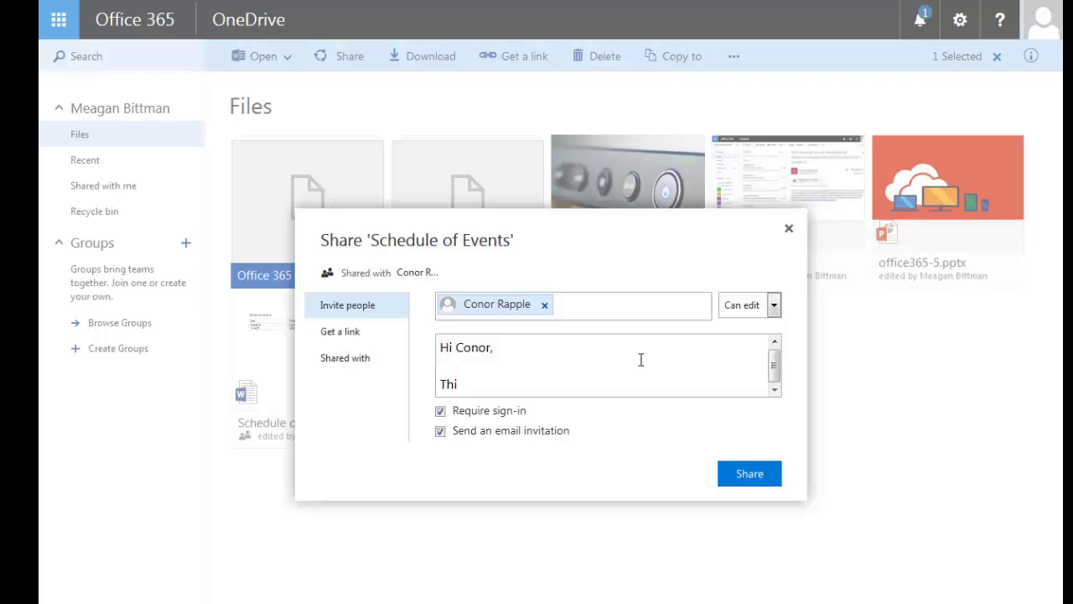
type("s is a test")
left_click(440, 409)
left_click(749, 476)
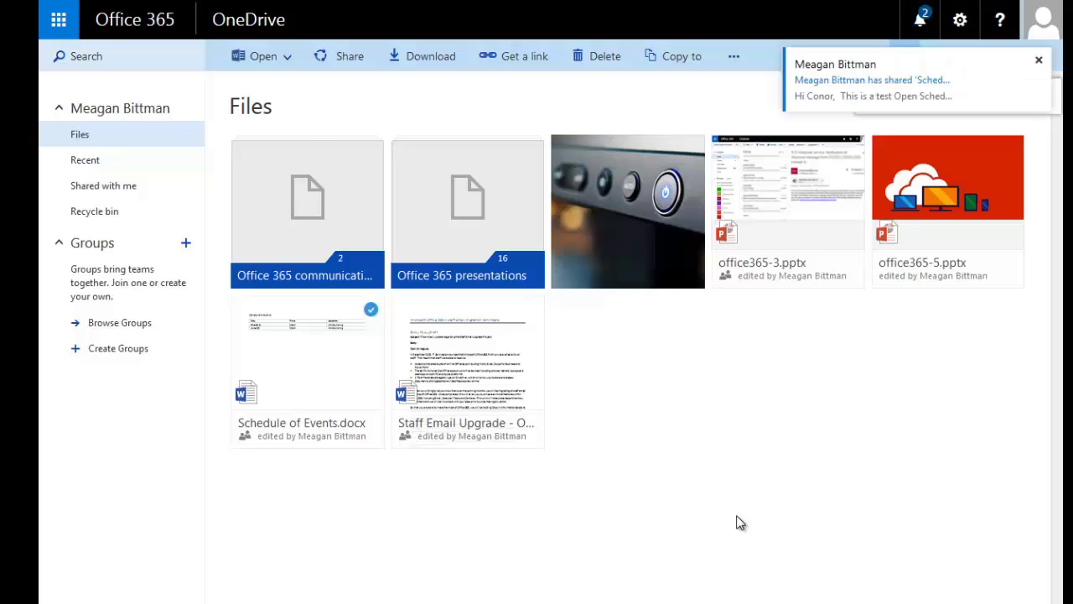
Create a folder named "Test" in the OneDrive files and move Schedule of Events.docx into it.
left_click(740, 522)
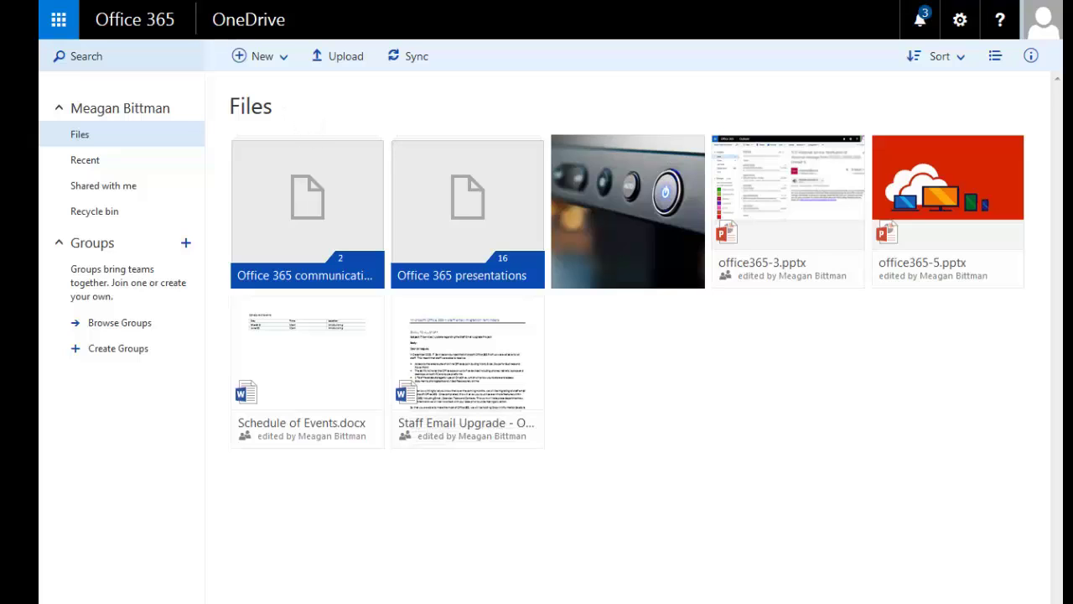
left_click(257, 55)
left_click(262, 86)
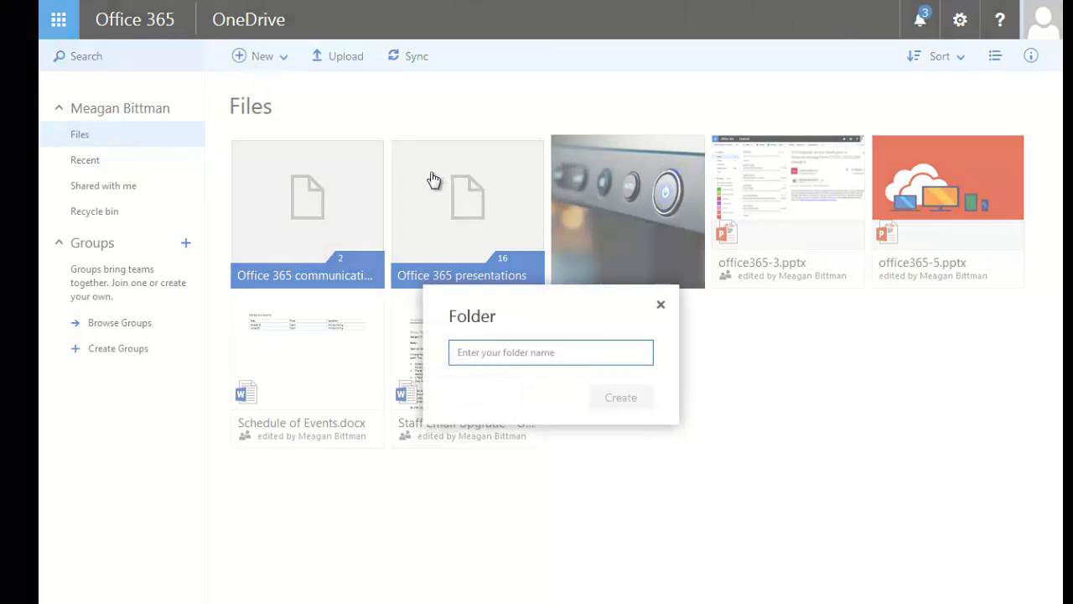
type("Test")
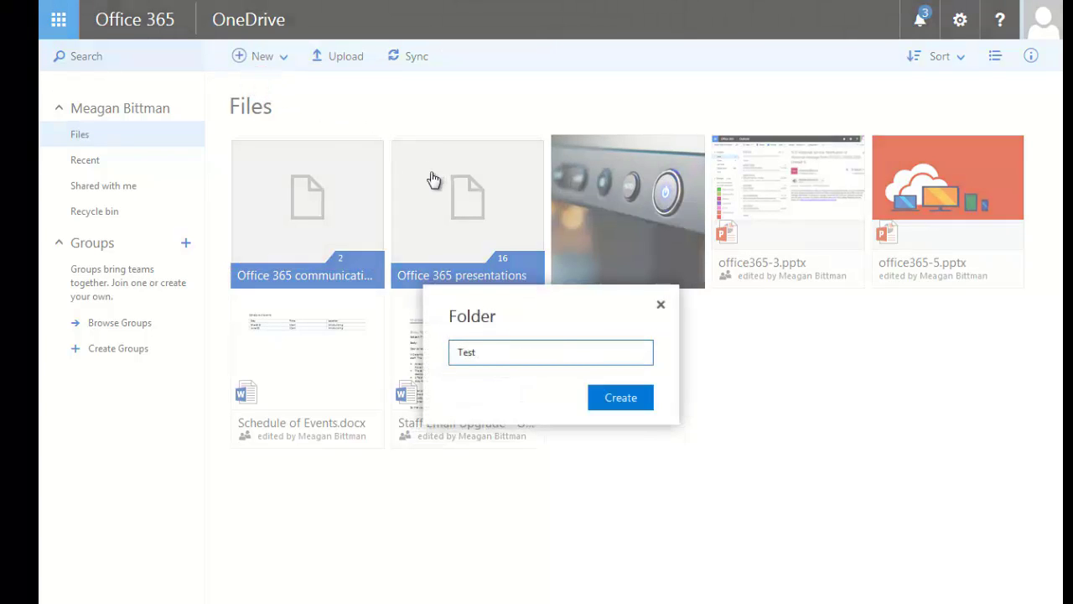
left_click(642, 397)
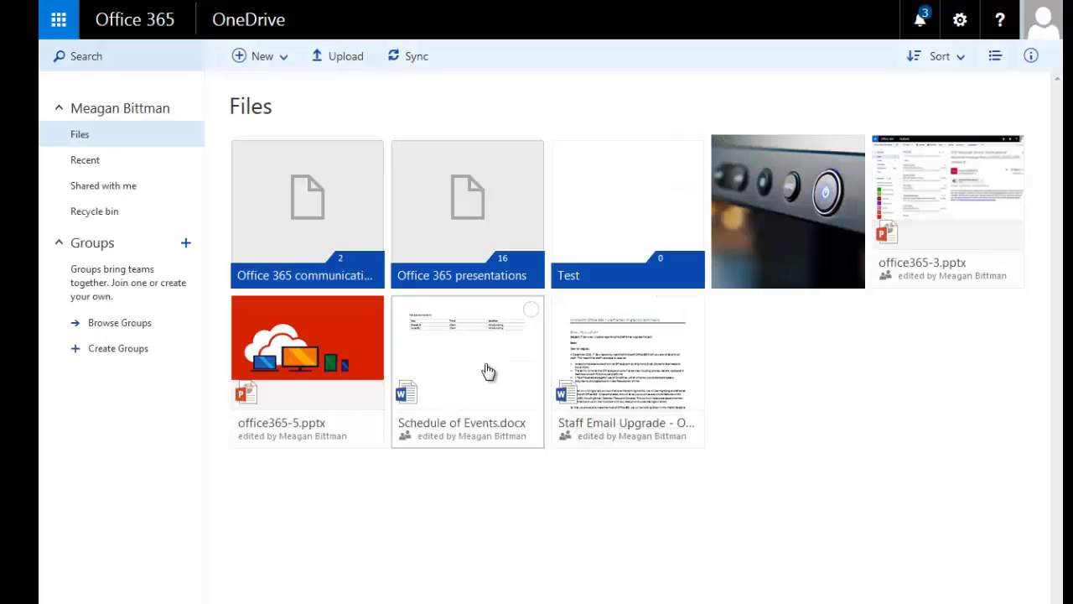
left_click_drag(487, 367, 623, 202)
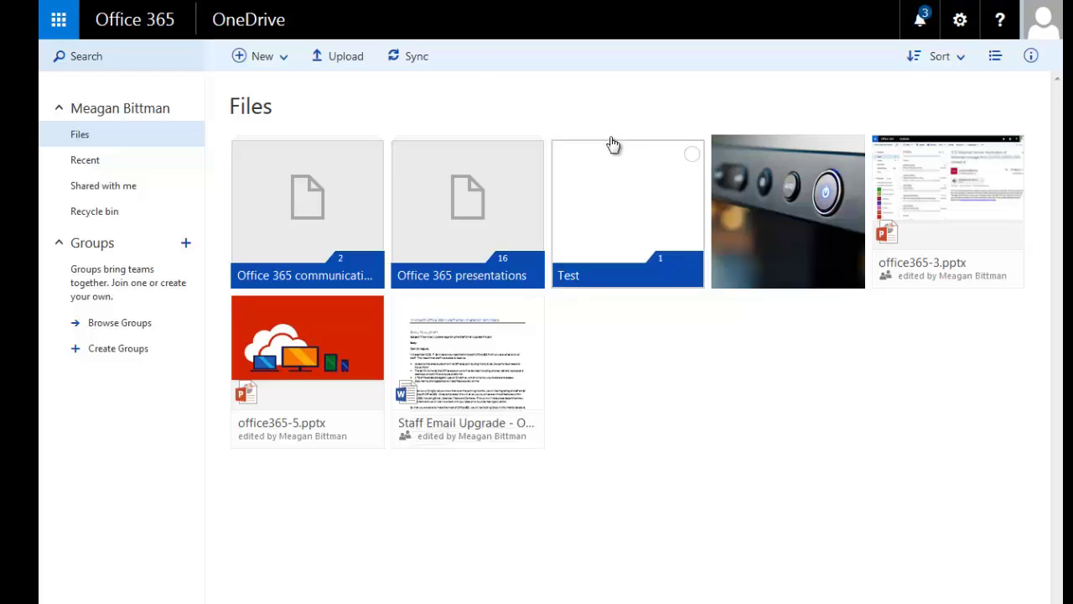
Sync the OneDrive files to the computer with Microsoft OneDrive for Business and show the local synced files.
left_click(408, 56)
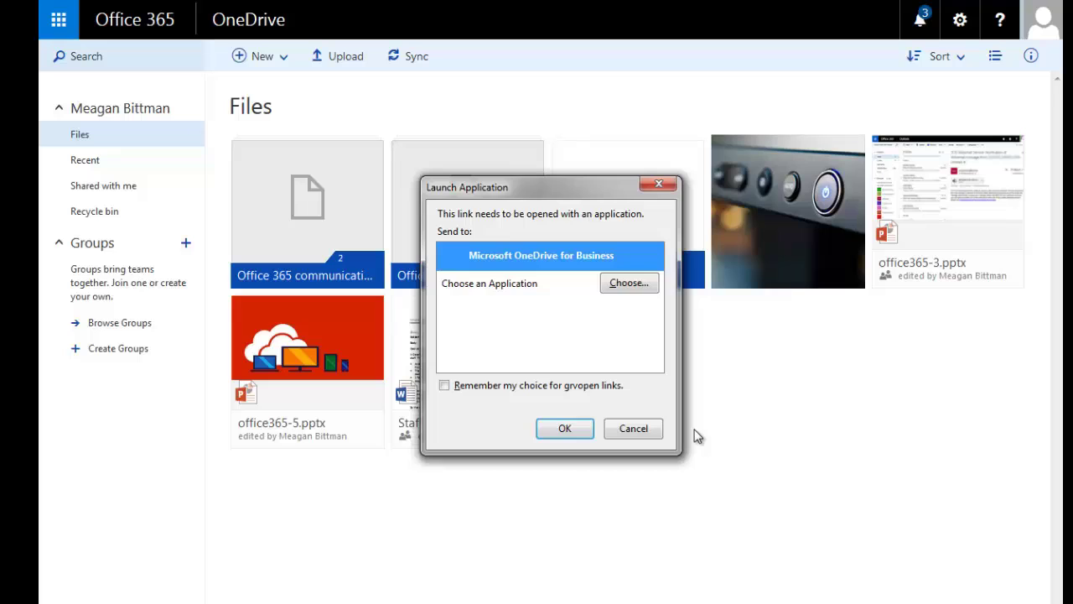
left_click(509, 265)
left_click(566, 429)
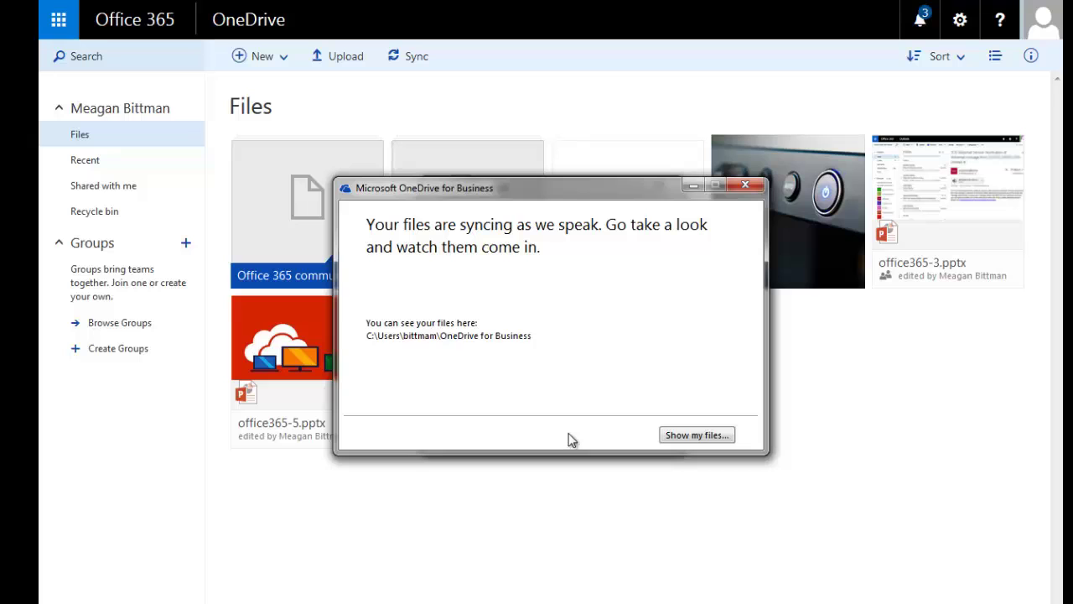
left_click(683, 435)
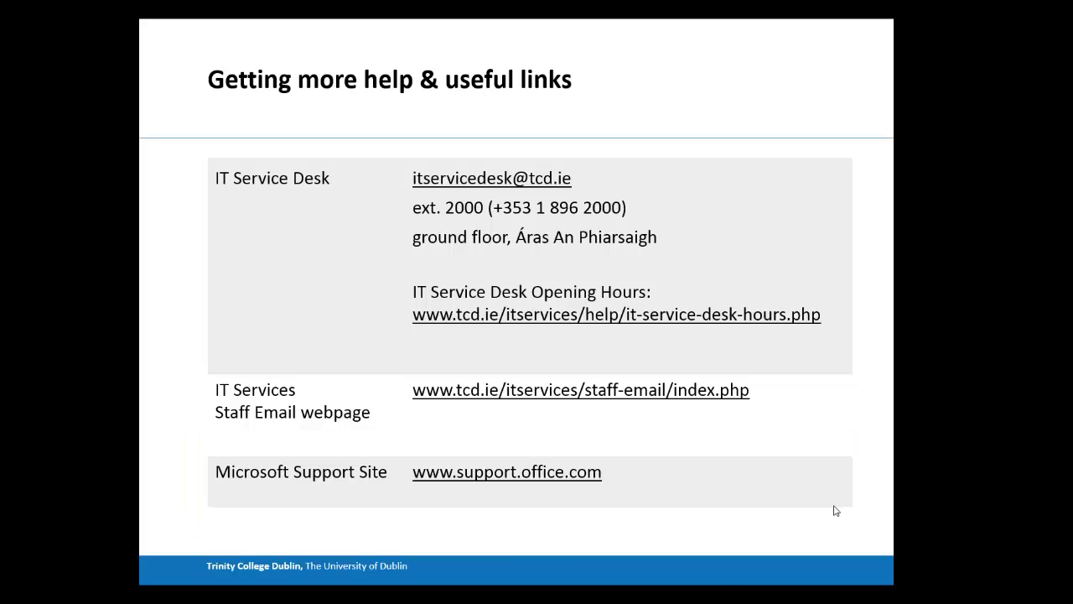
key("Right")
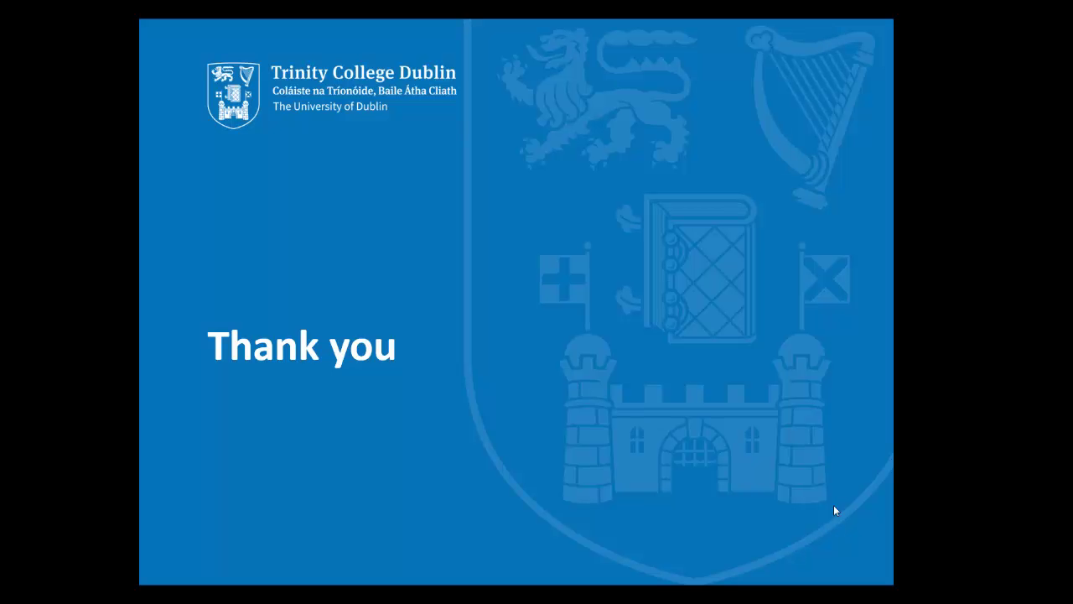